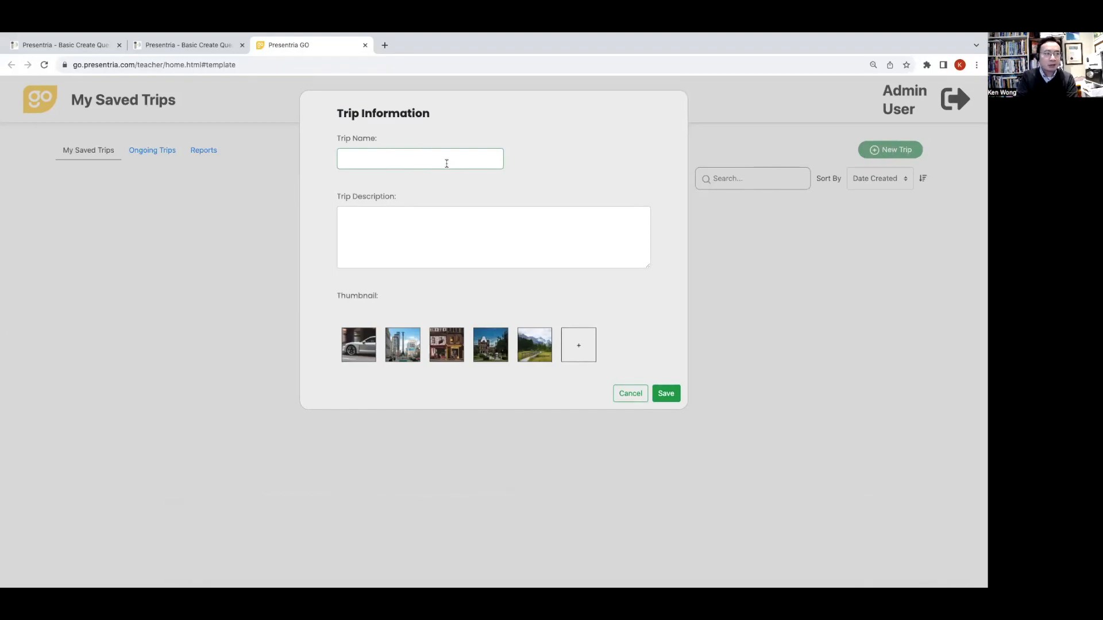
# - Name the new trip "Innis college trip"
pyautogui.click(446, 163)
pyautogui.write('innis college trip')
pyautogui.click(439, 224)
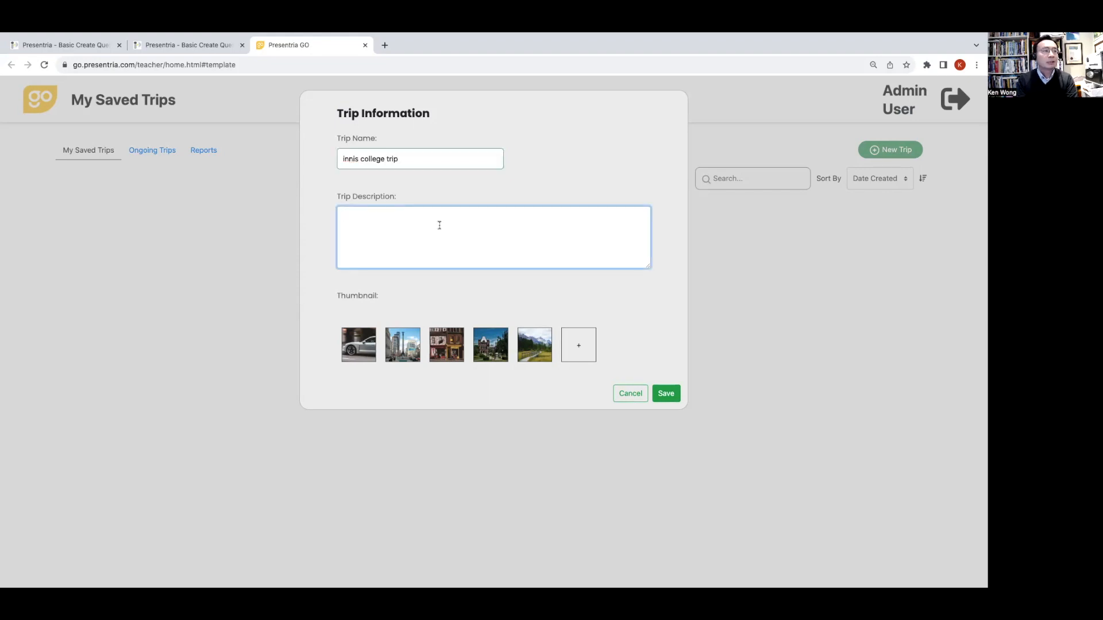
pyautogui.click(344, 158)
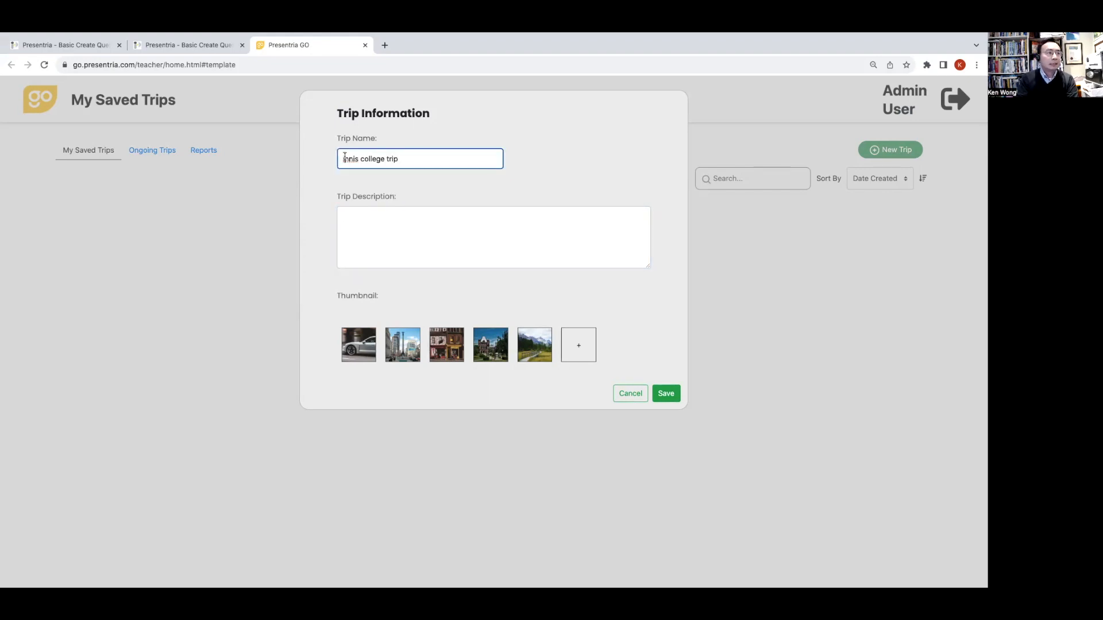
# - Enter the trip description "Welcome to Innis College. We have got 1 question for you to tackle here."
pyautogui.click(355, 242)
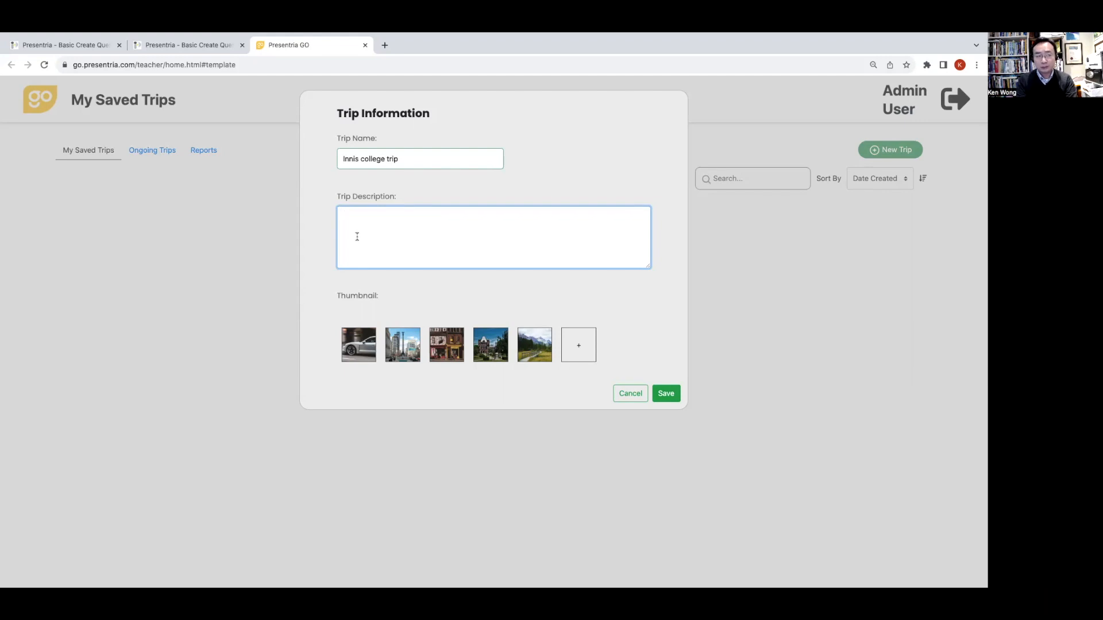
pyautogui.write('Welcome')
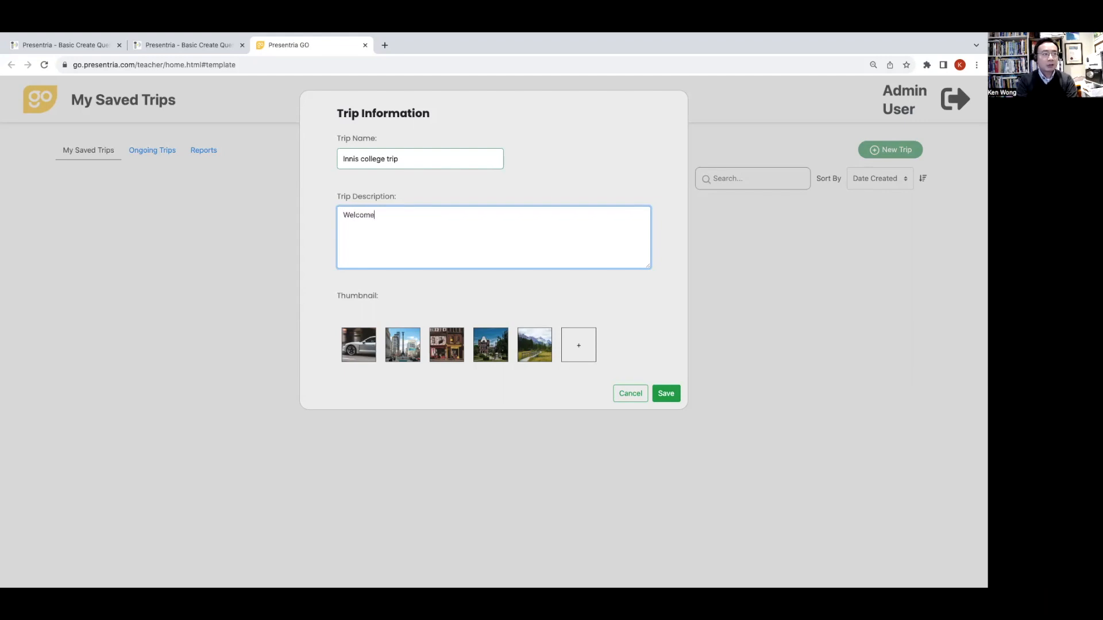
pyautogui.write(' to Innis College. We')
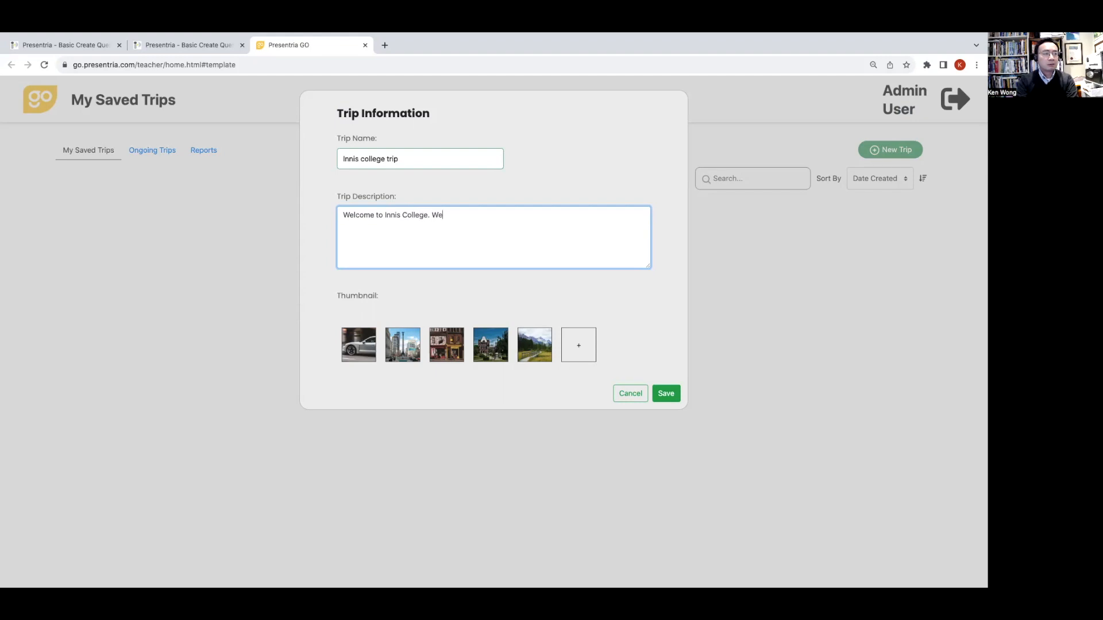
pyautogui.write(' have got 1 question of')
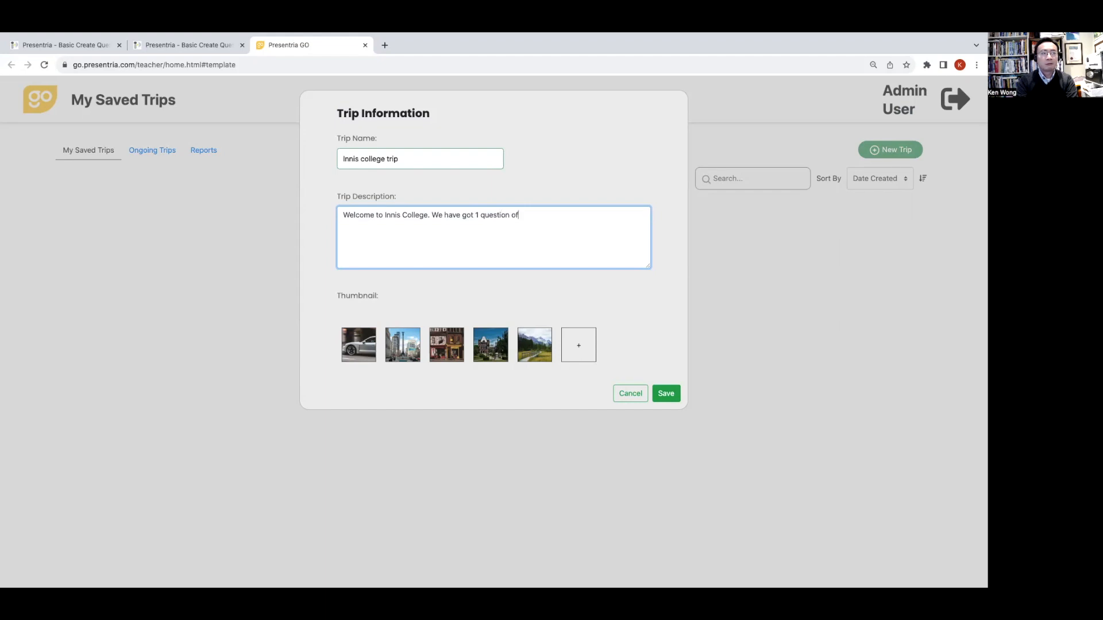
pyautogui.press('BackSpace')
pyautogui.press('BackSpace')
pyautogui.write('for you too')
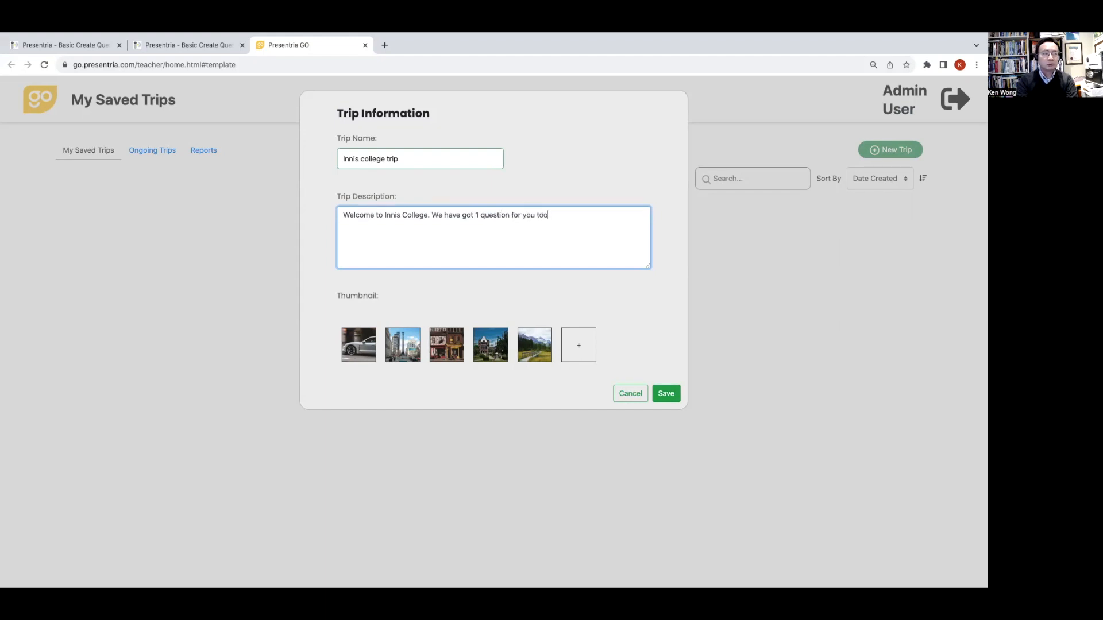
pyautogui.press('BackSpace')
pyautogui.write(' tackle here.')
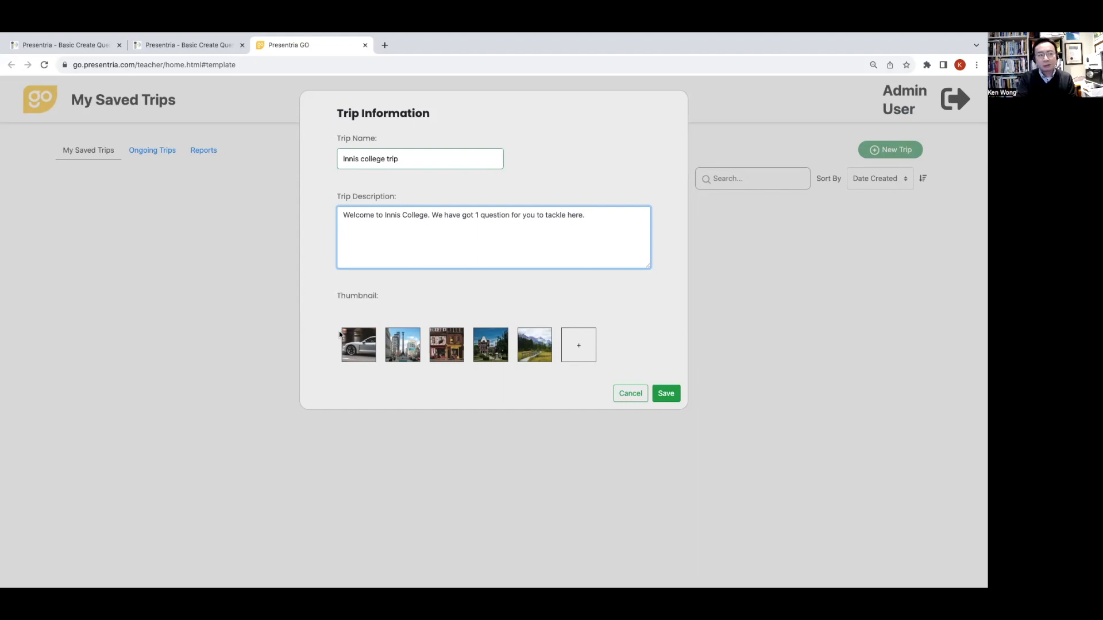
# - Choose the city street thumbnail with the tall monument, then save the trip information and proceed to adding checkpoints
pyautogui.click(394, 353)
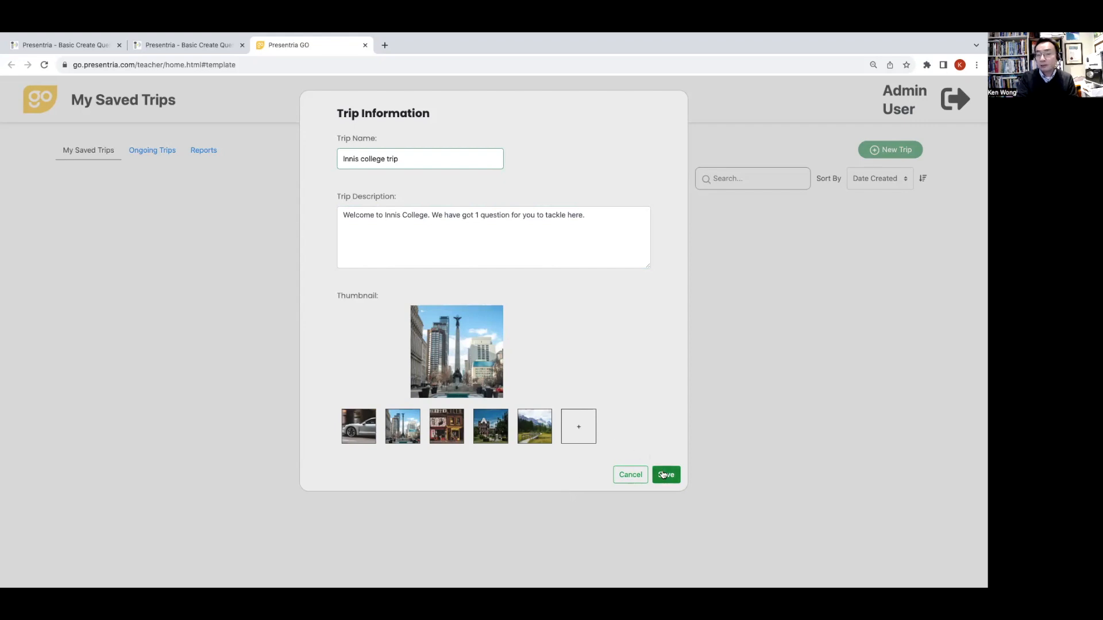
pyautogui.click(666, 476)
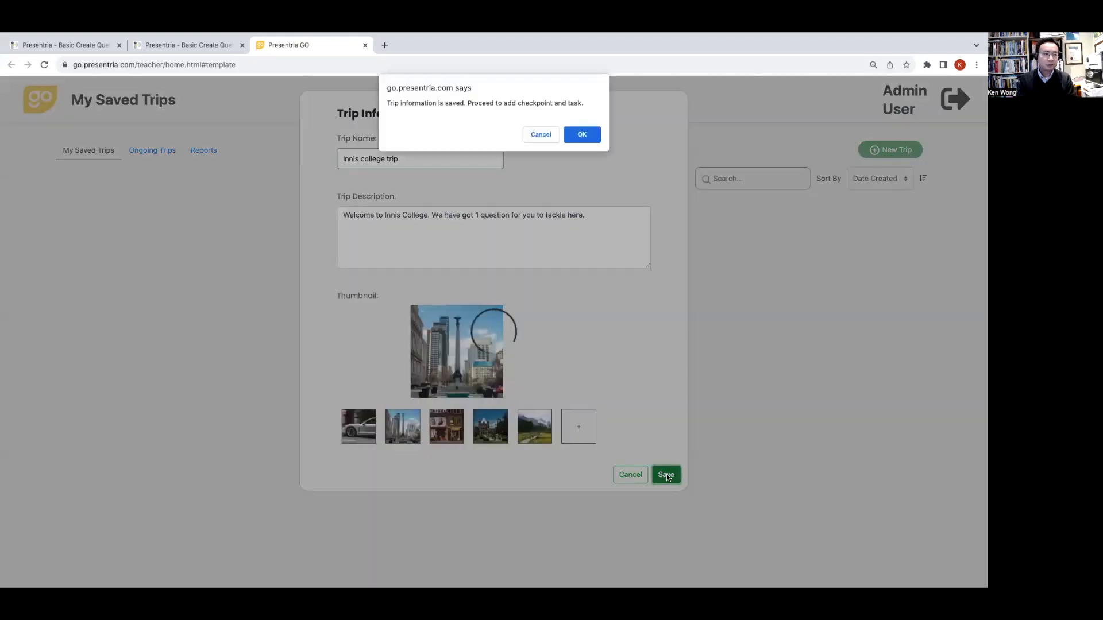
pyautogui.click(569, 138)
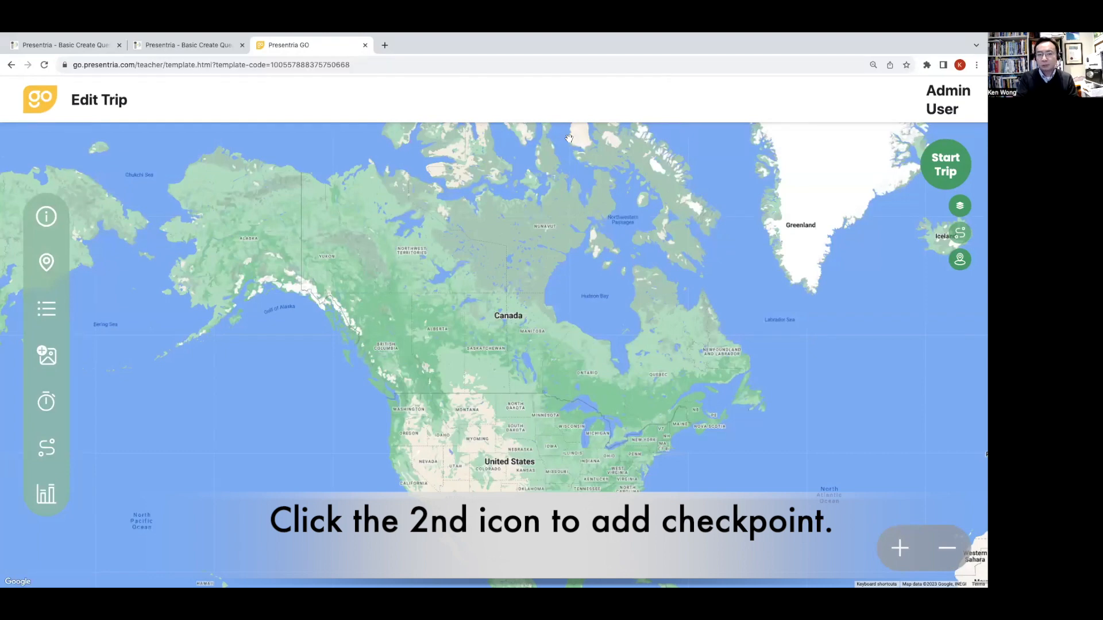
# - Add a checkpoint pinned at Innis College, Sussex Avenue, Toronto, ON, Canada
pyautogui.click(47, 262)
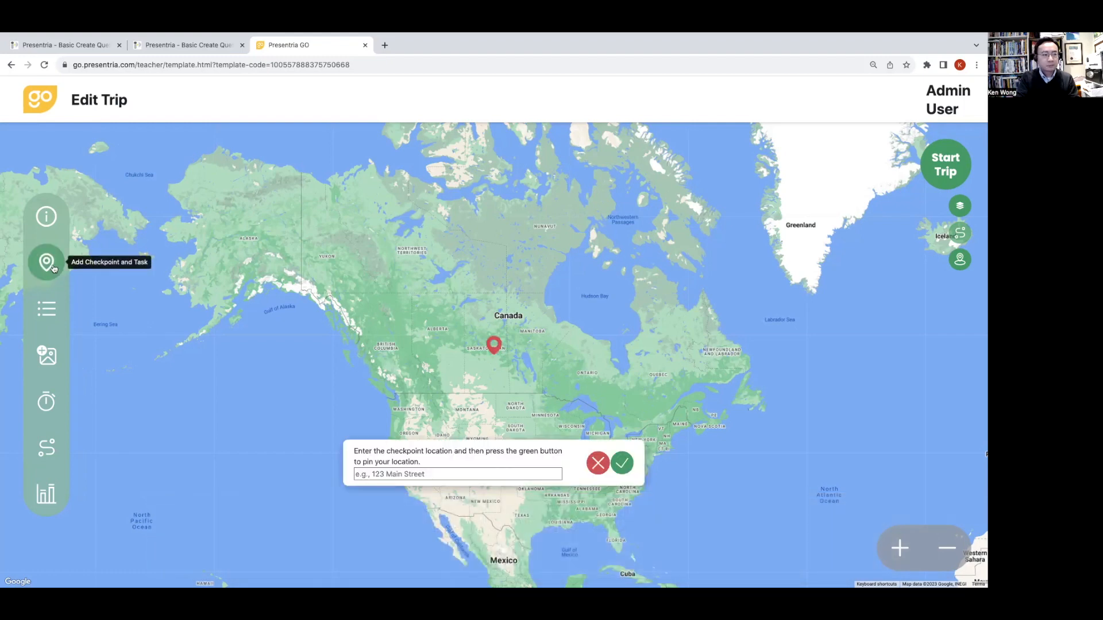
pyautogui.click(401, 475)
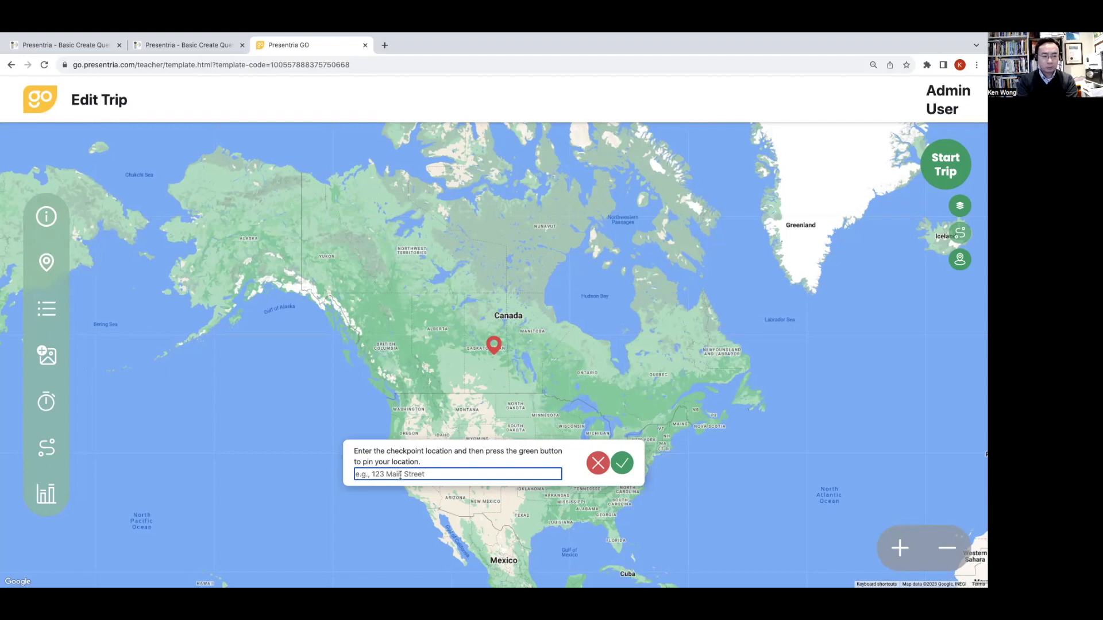
pyautogui.write('Innis college')
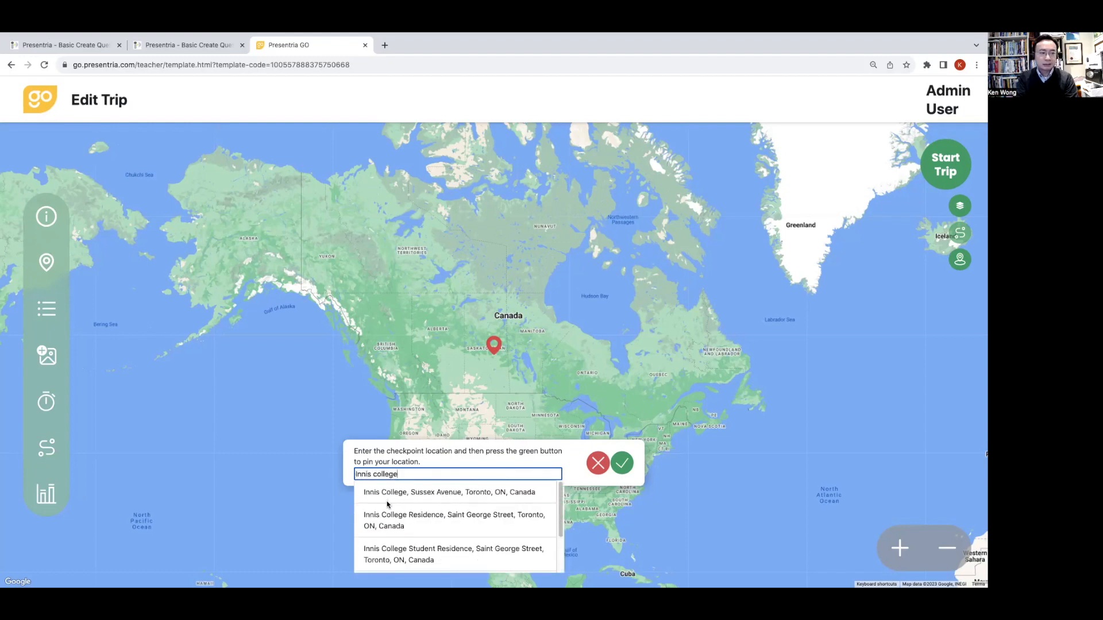
pyautogui.click(407, 493)
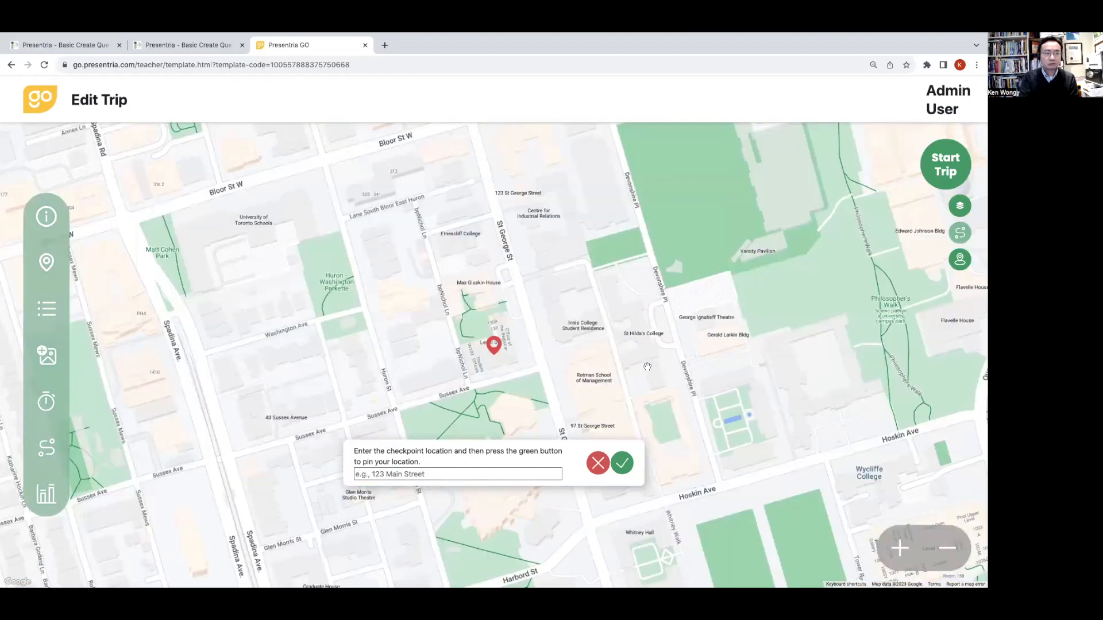
pyautogui.click(622, 463)
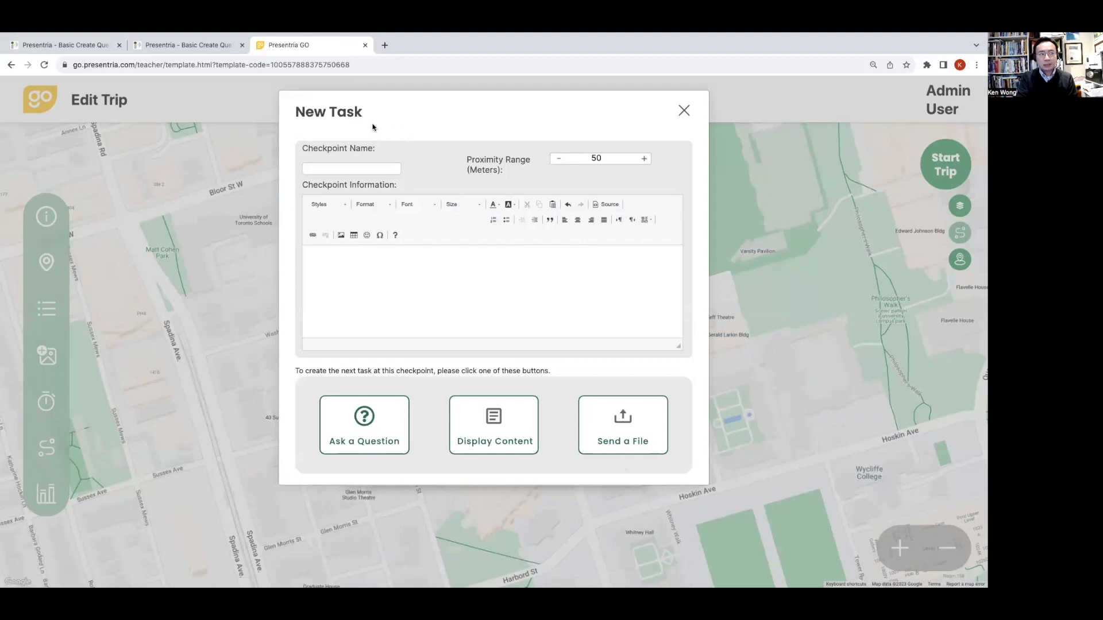
# - Name the checkpoint "Innis College Building"
pyautogui.click(332, 169)
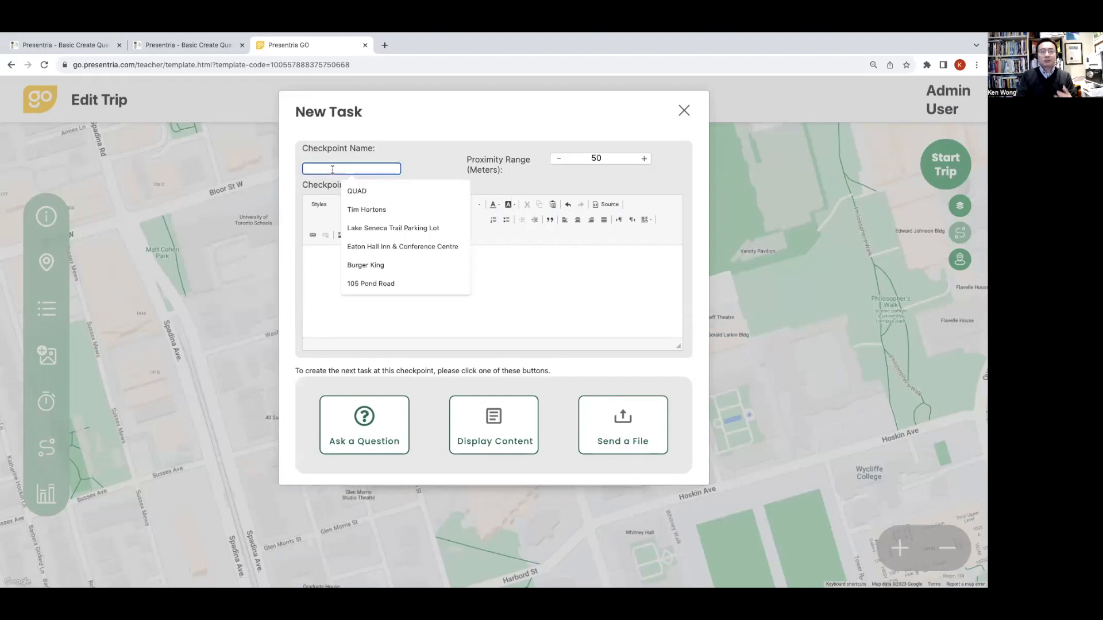
pyautogui.press('Escape')
pyautogui.write('Innis College Building')
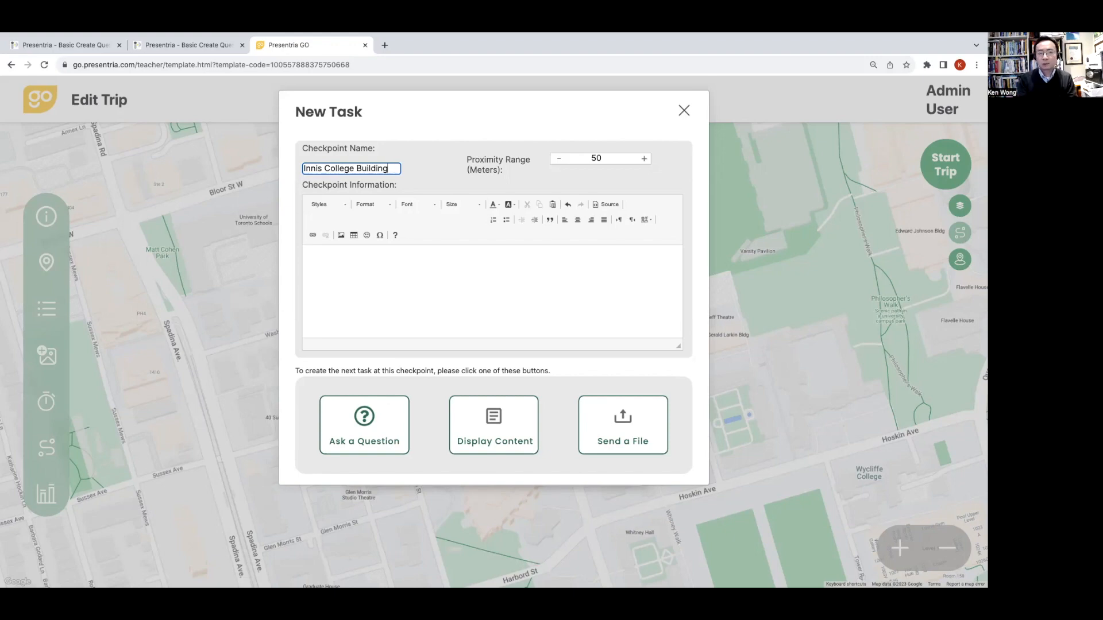
# - Enter the checkpoint information "I'm asking just 1 question here about people's opinion on the building."
pyautogui.click(342, 268)
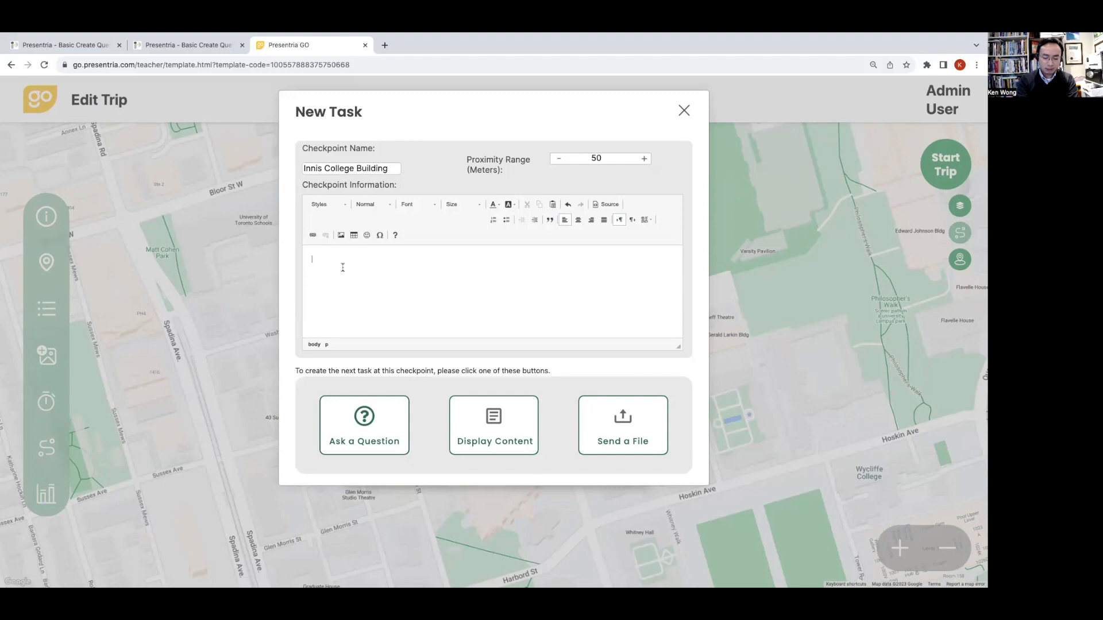
pyautogui.write("I'm asking ju")
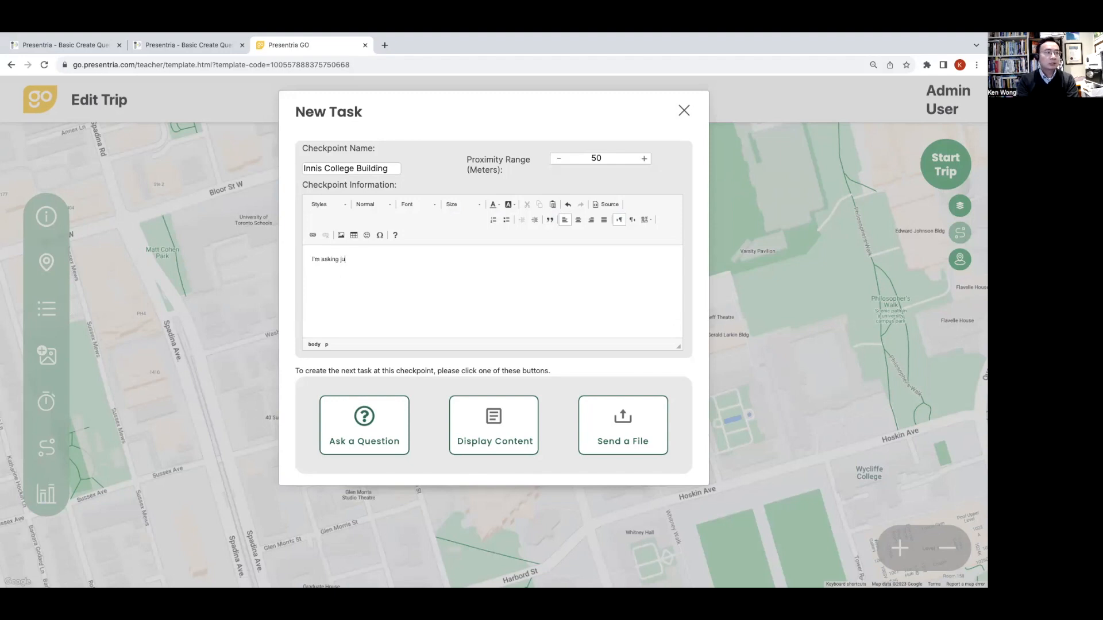
pyautogui.write('st 1 question')
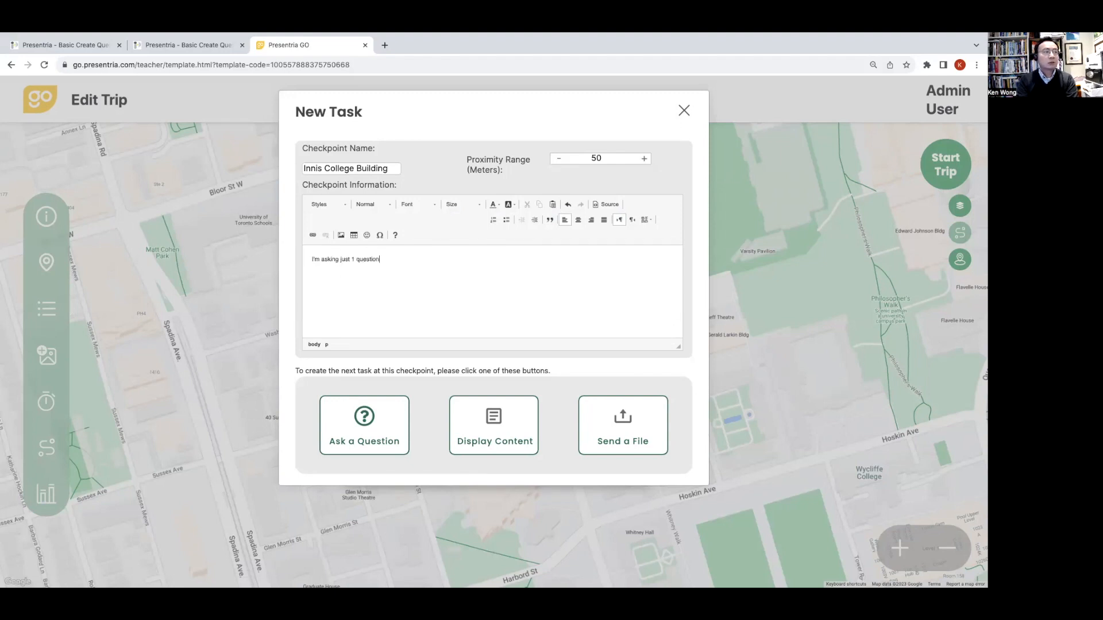
pyautogui.write(' here about peop')
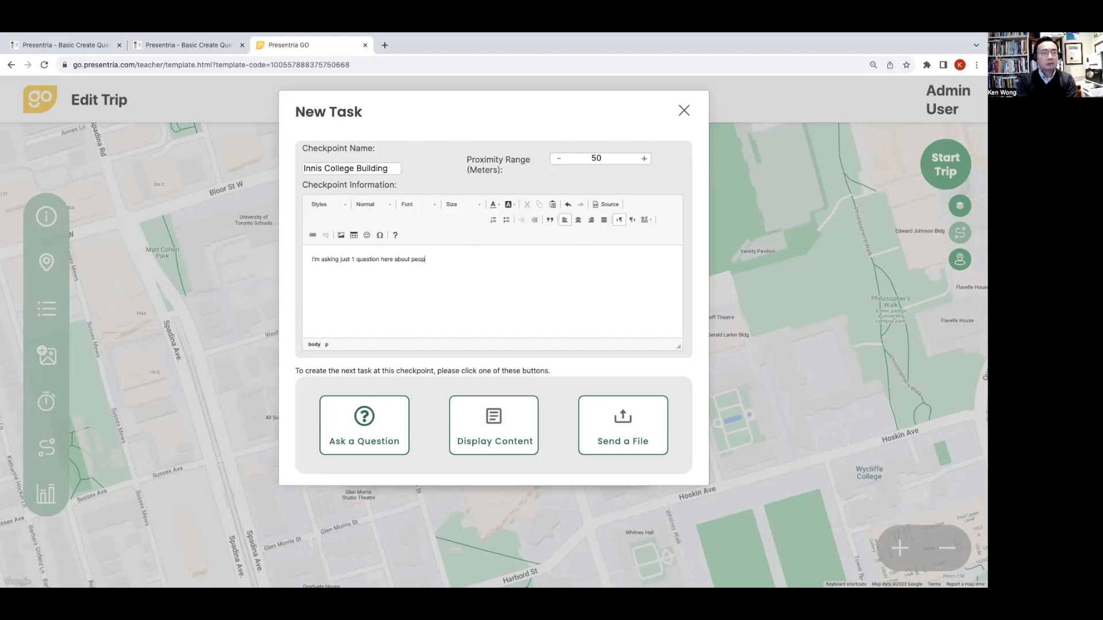
pyautogui.write("le's opi")
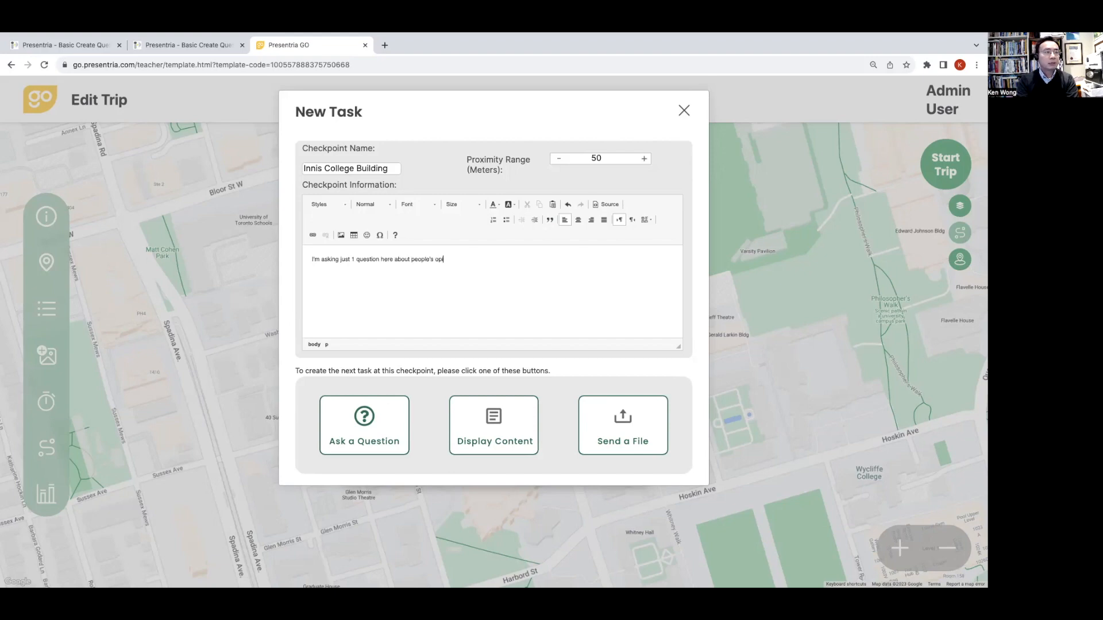
pyautogui.write('nion on the building.')
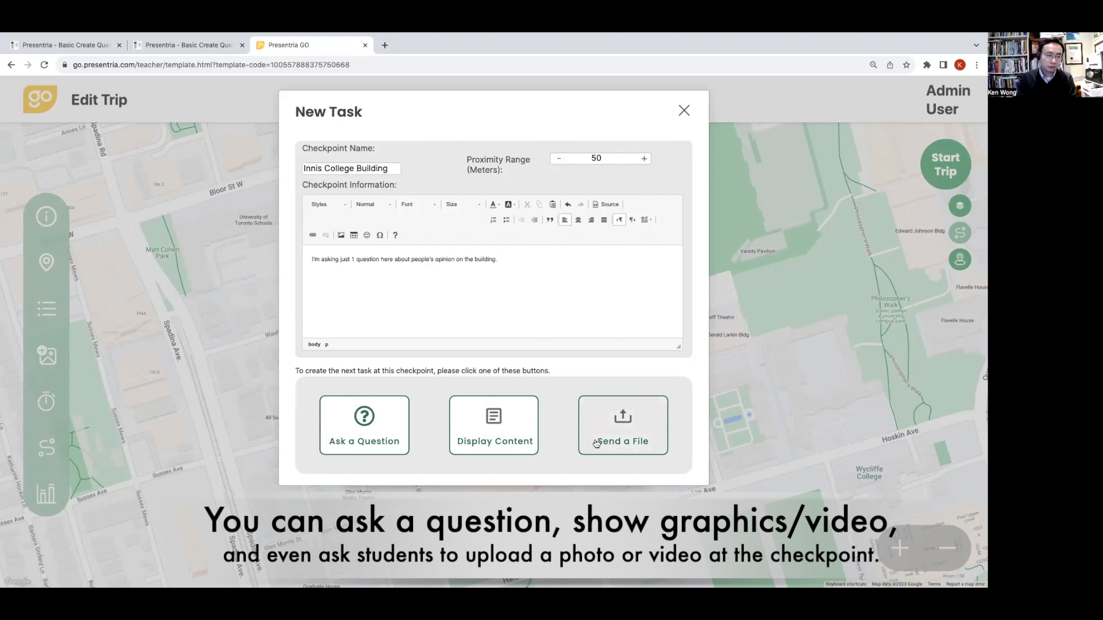
# - Add a question task to the checkpoint and view the available question types, keeping Multiple Choice
pyautogui.click(402, 434)
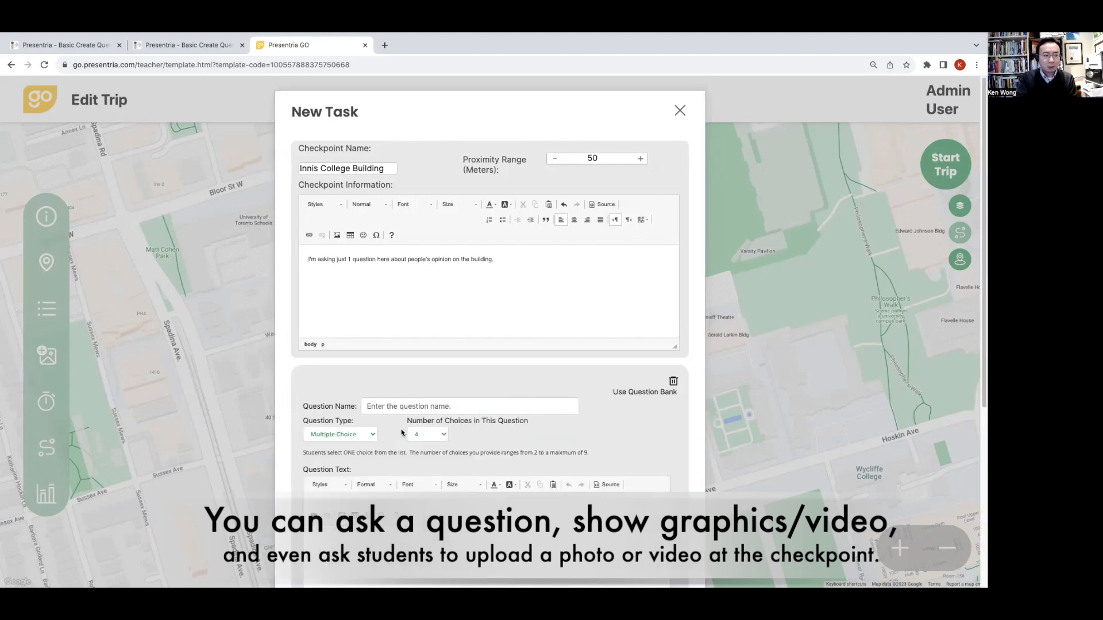
pyautogui.scroll(-3, 296, 501)
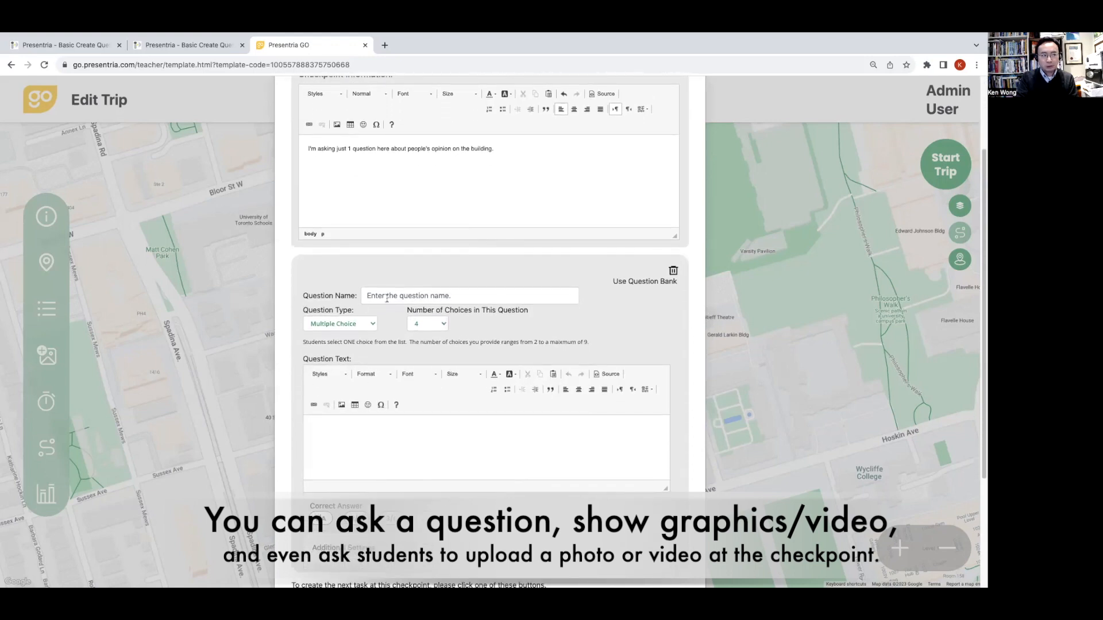
pyautogui.click(367, 325)
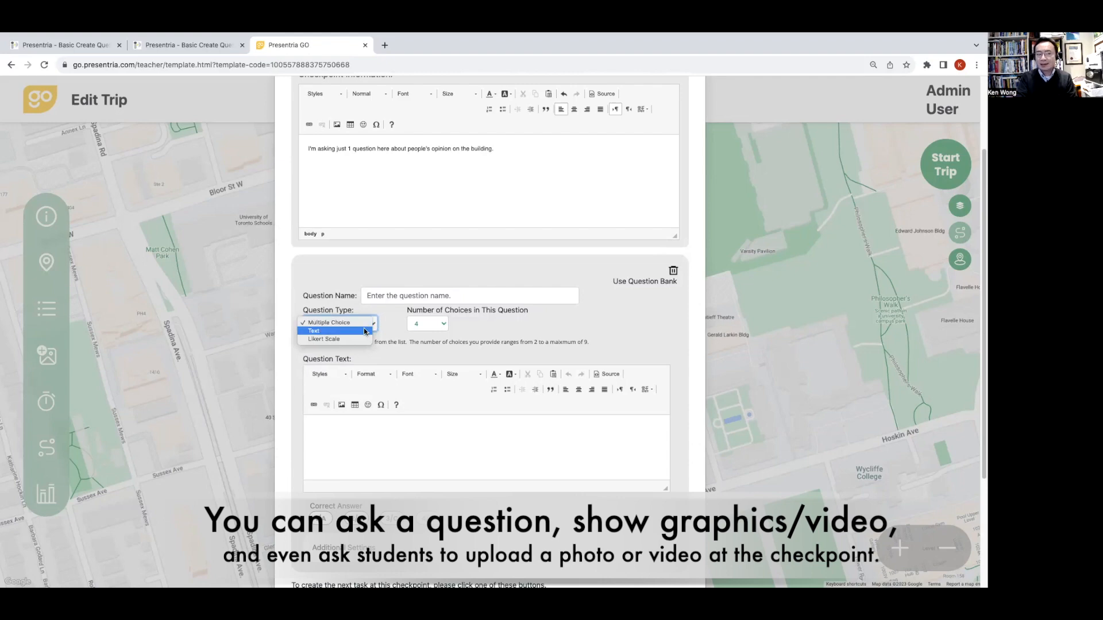
pyautogui.click(392, 322)
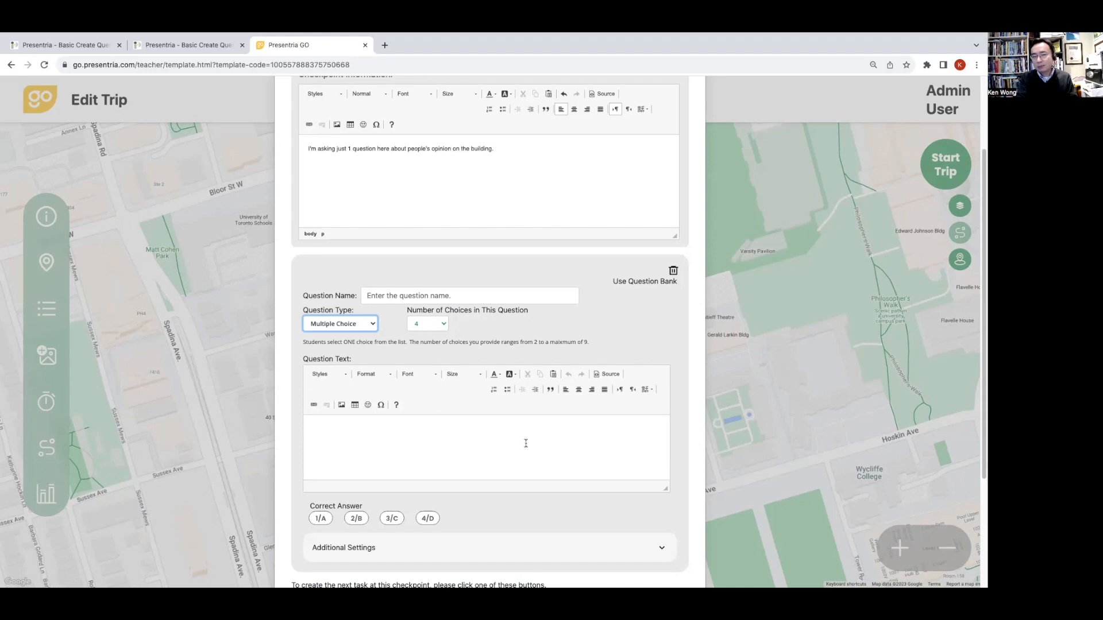
# - Load the "Likert - Innis Residence Life" question from the UReplyGo question bank and enlarge its question text area to show the whole video
pyautogui.click(632, 283)
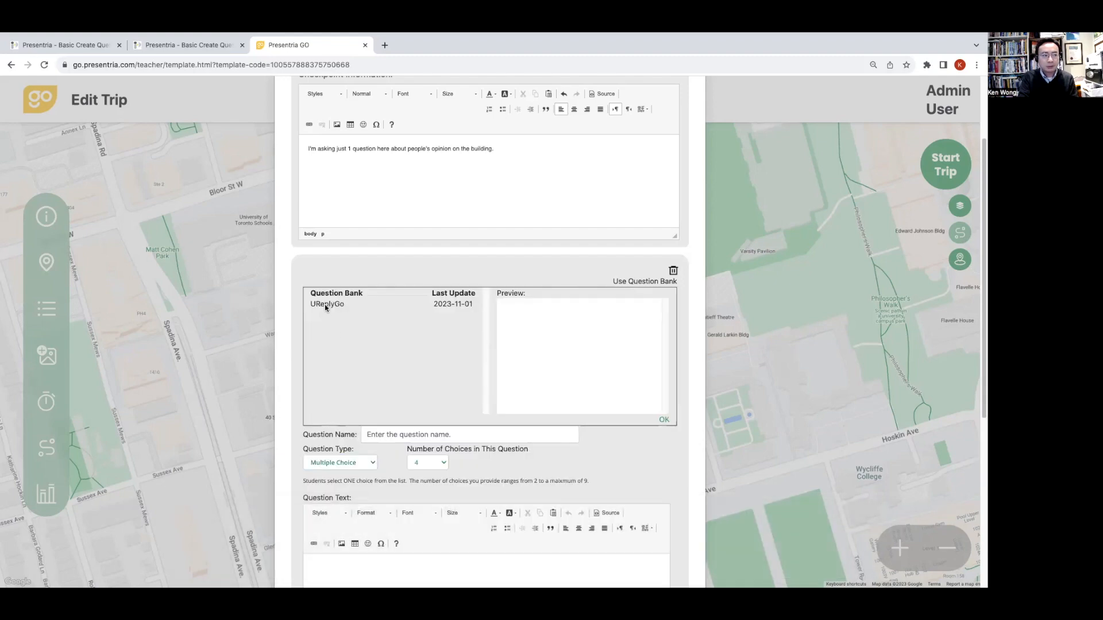
pyautogui.click(325, 305)
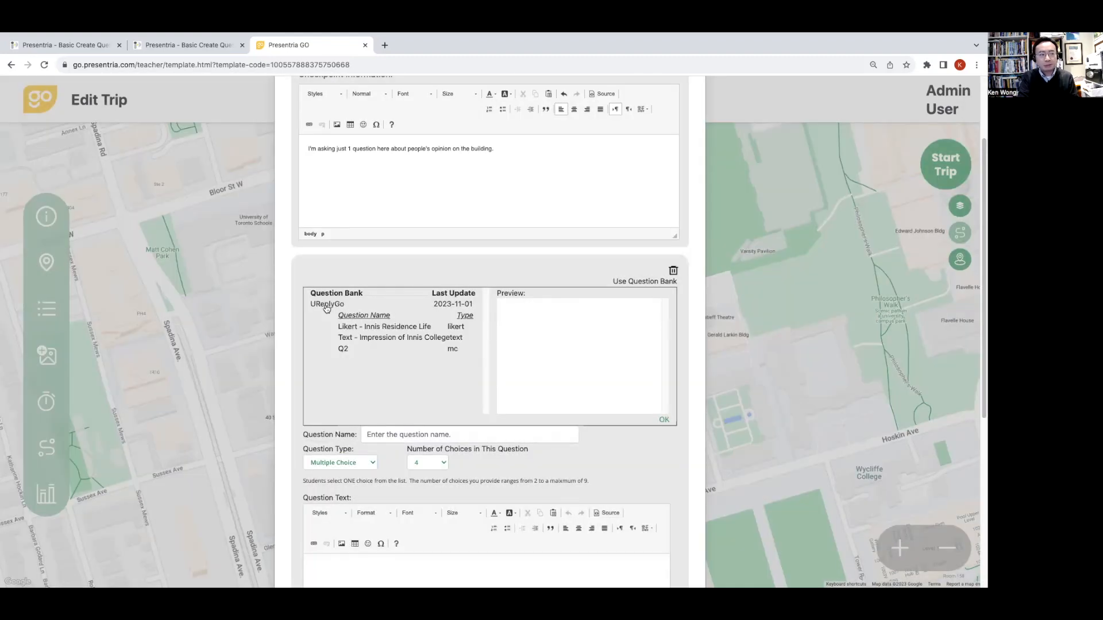
pyautogui.click(379, 329)
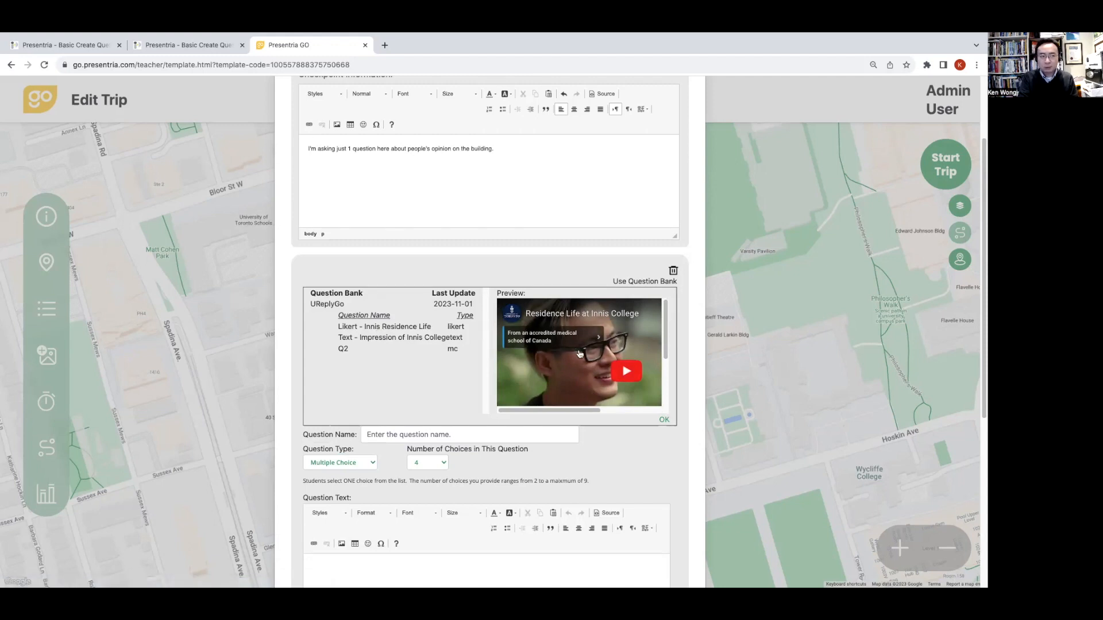
pyautogui.scroll(-2, 625, 362)
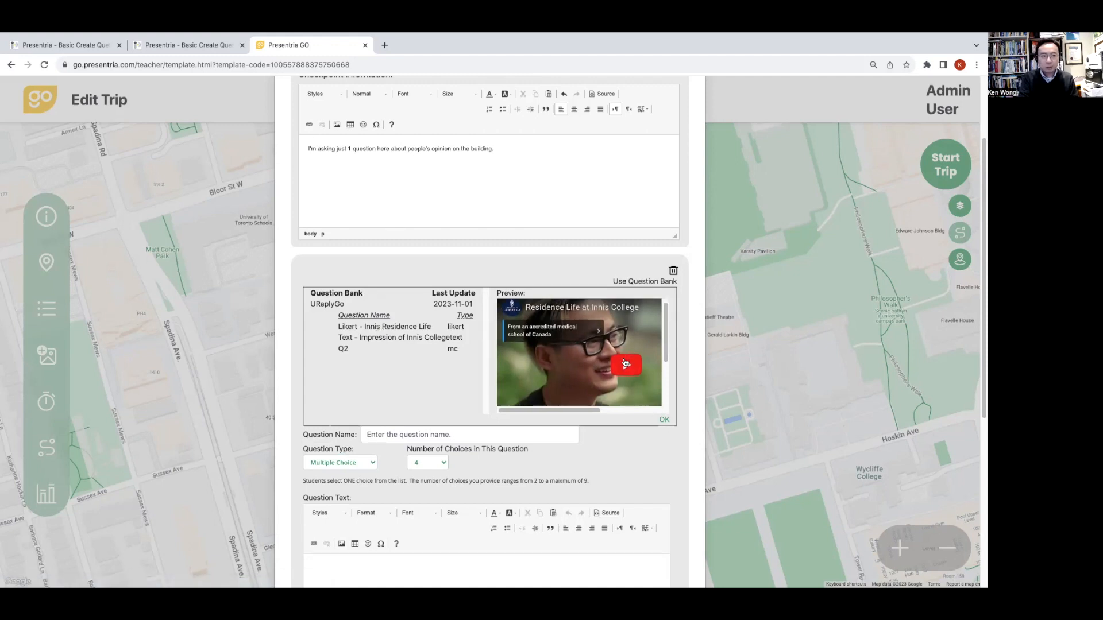
pyautogui.click(664, 422)
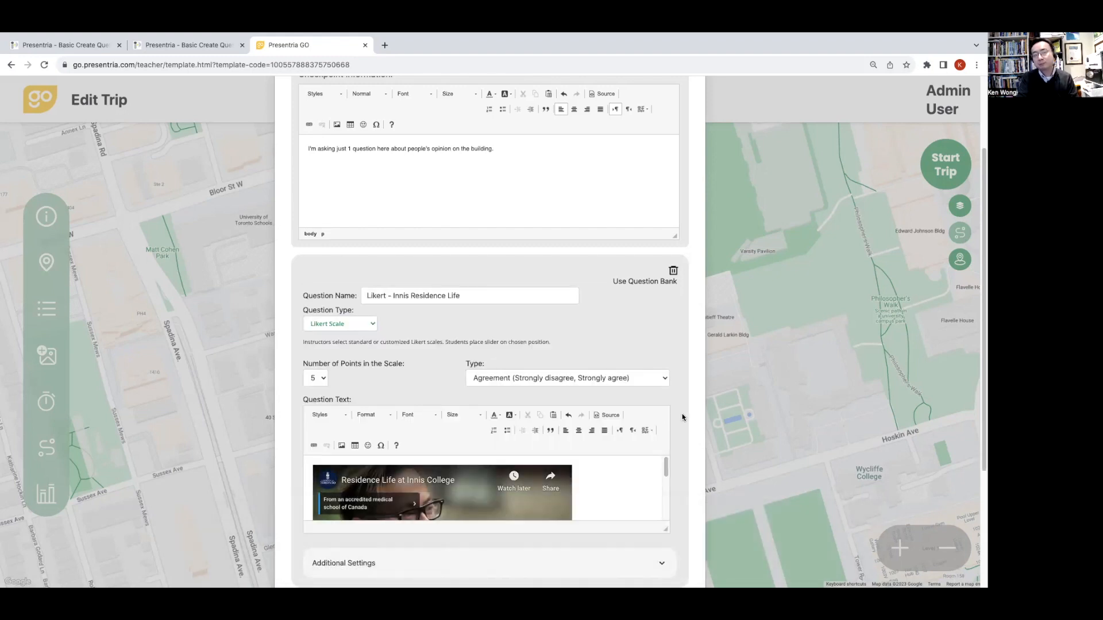
pyautogui.scroll(-2, 683, 418)
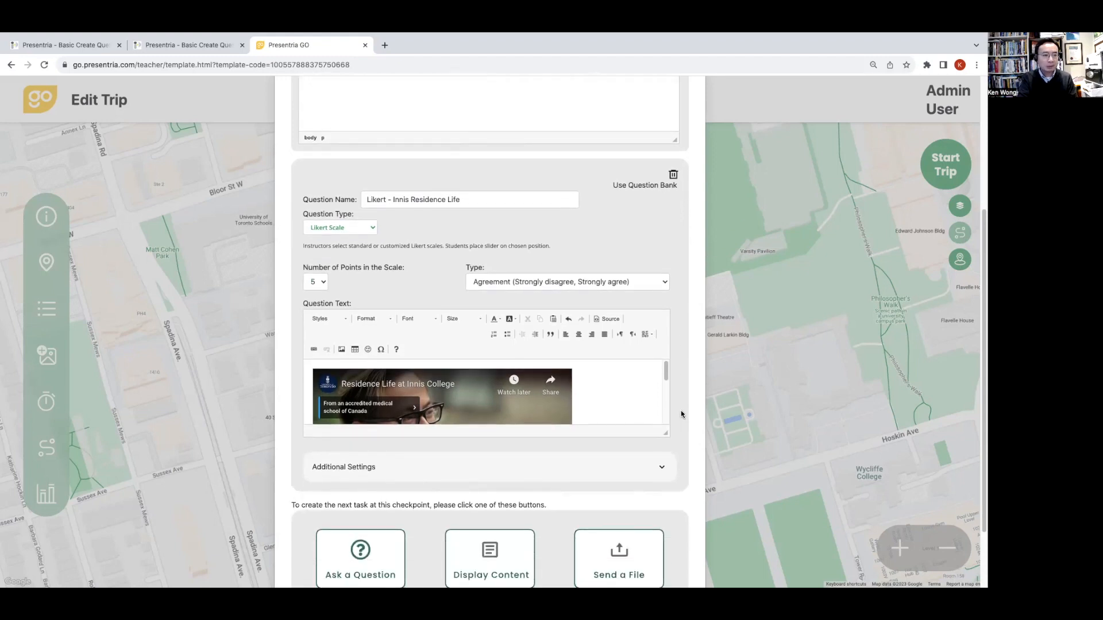
pyautogui.moveTo(666, 435); pyautogui.dragTo(655, 561)
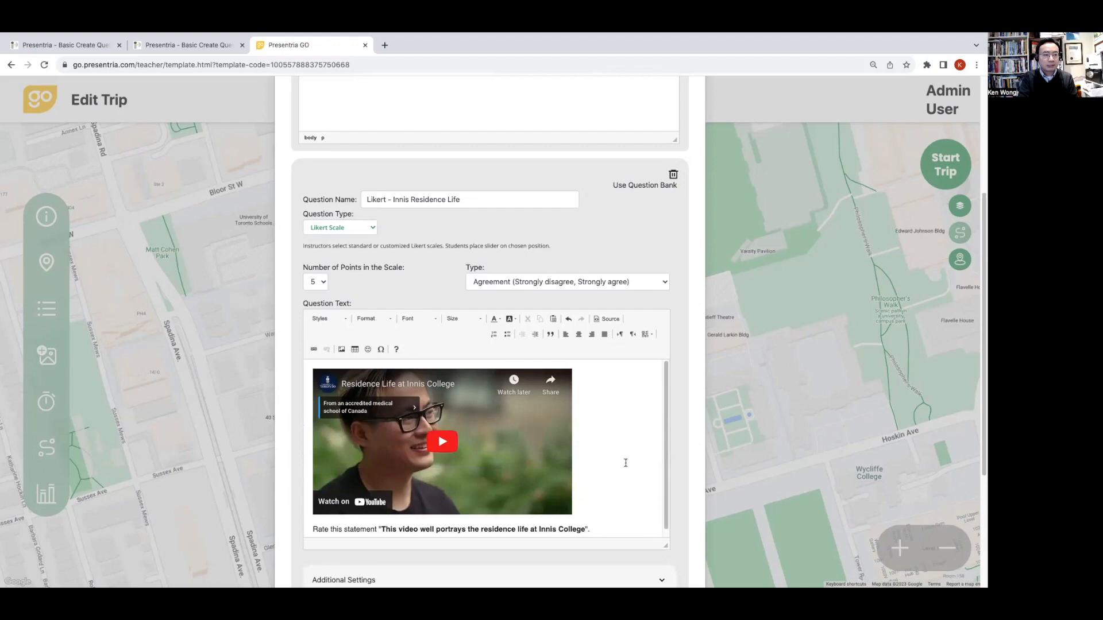
# - Review the Likert question's available scale types and numbers of points, keeping Agreement (Strongly disagree, Strongly agree) and 5
pyautogui.scroll(-1, 626, 463)
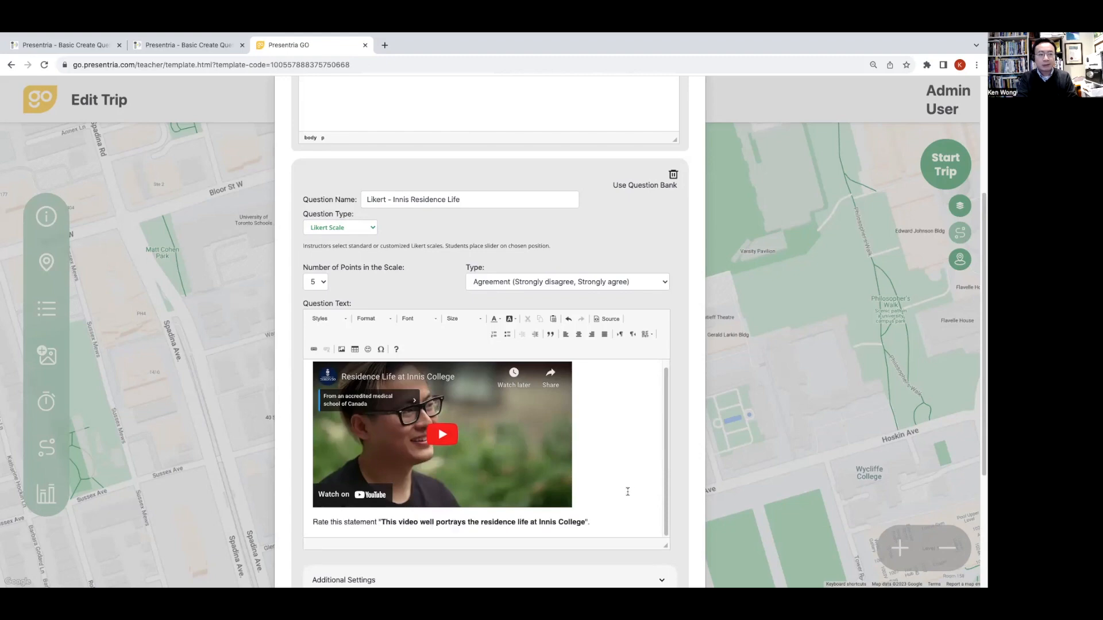
pyautogui.click(513, 282)
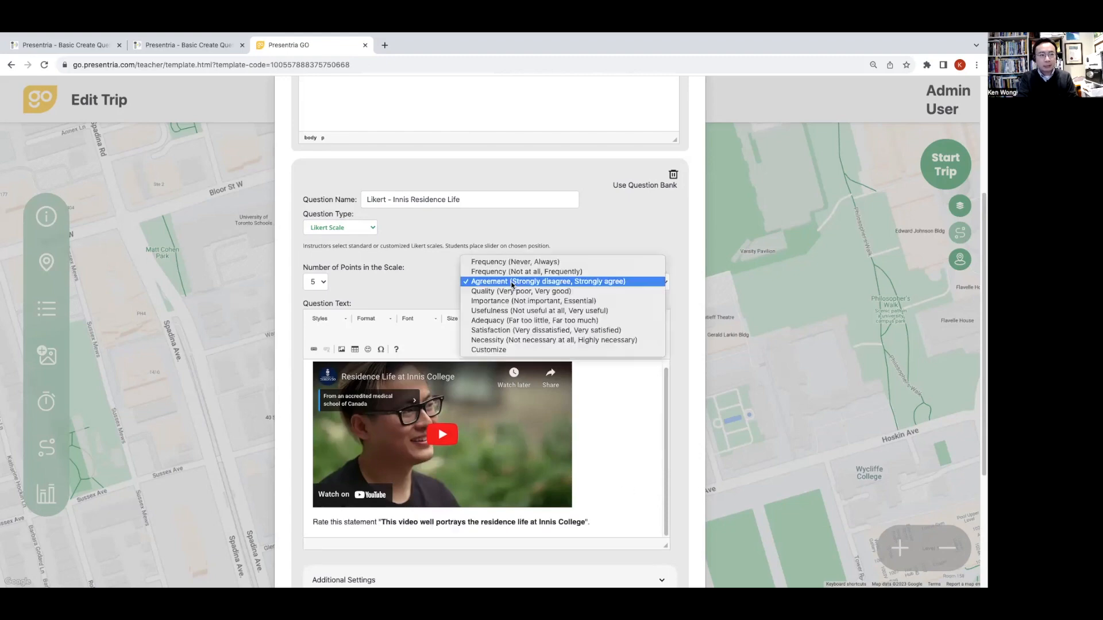
pyautogui.click(452, 283)
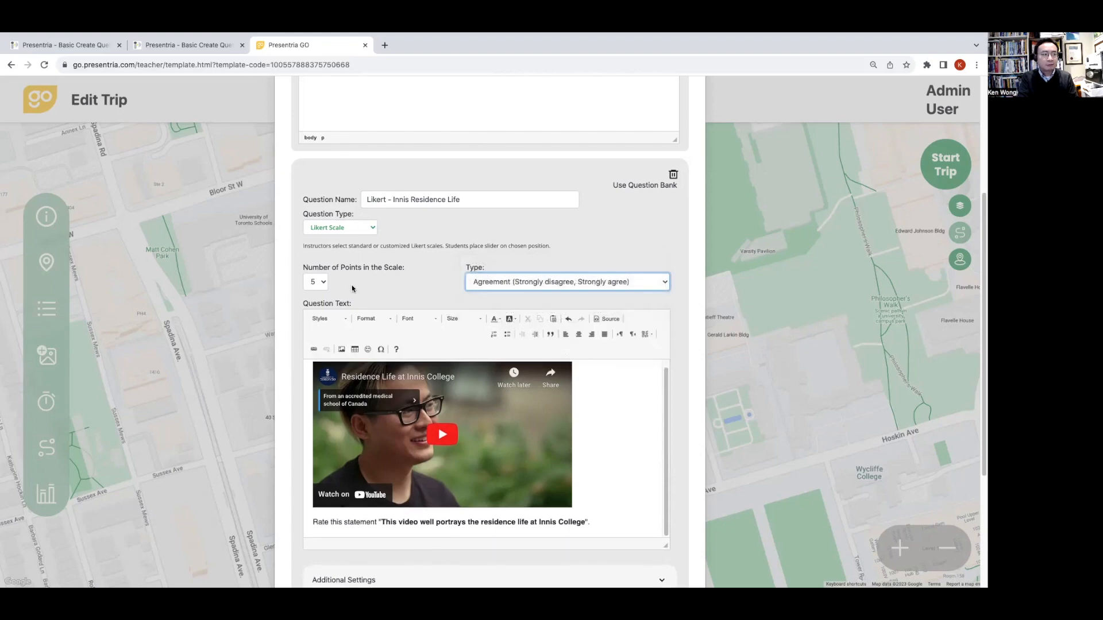
pyautogui.click(322, 283)
pyautogui.click(366, 285)
# - Expand the Likert question's additional settings, leave both options off, and save the checkpoint with its question
pyautogui.scroll(-2, 683, 422)
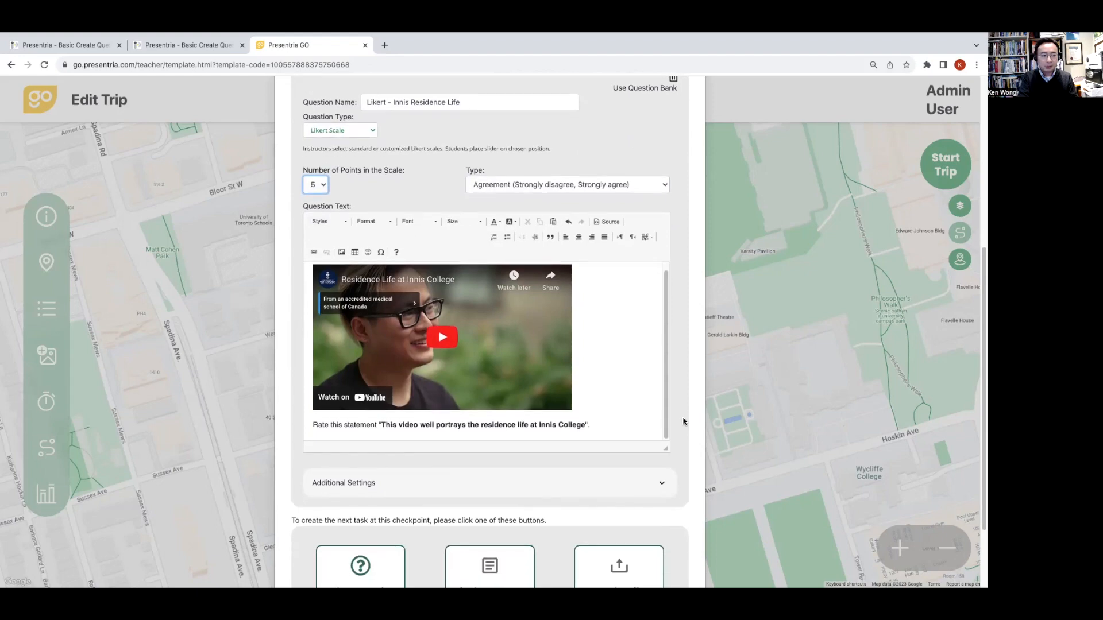
pyautogui.click(613, 485)
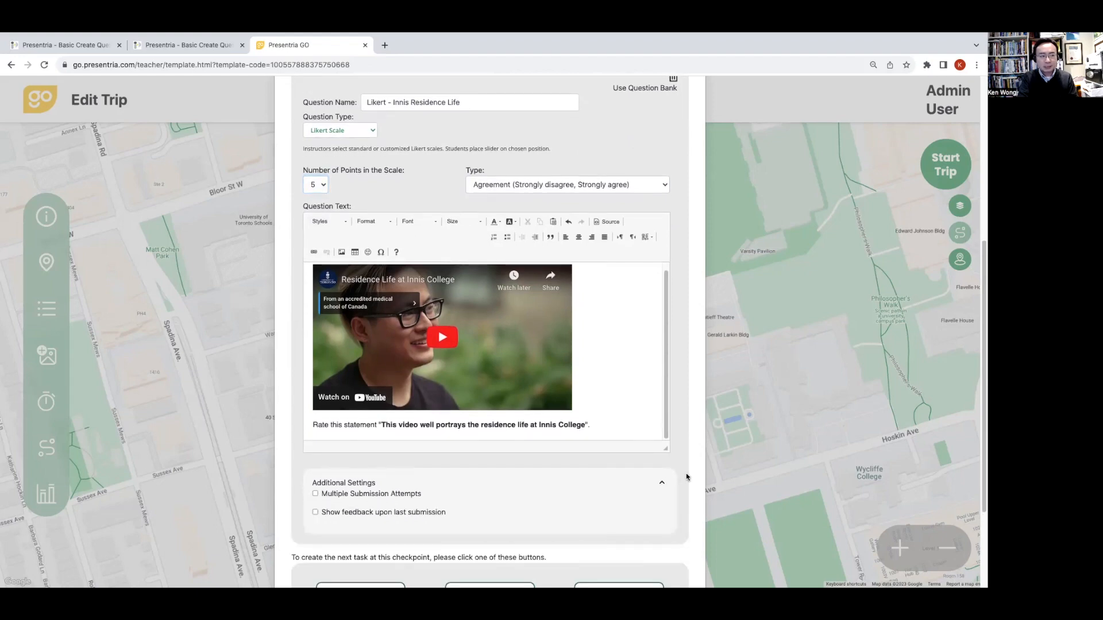
pyautogui.scroll(-1, 687, 477)
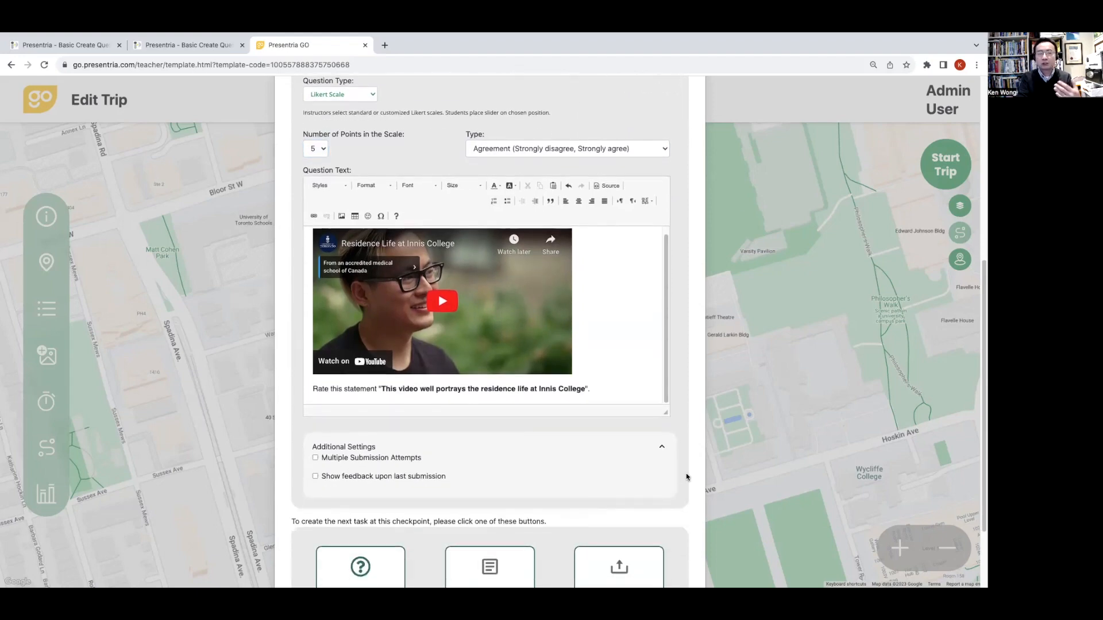
pyautogui.scroll(-1, 687, 477)
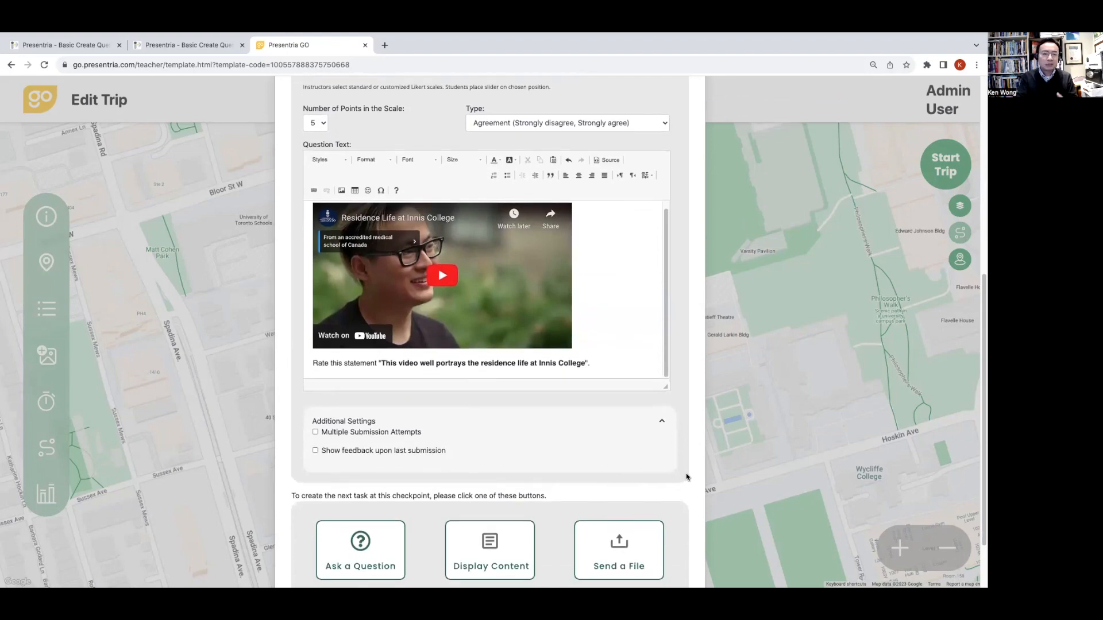
pyautogui.scroll(-3, 687, 477)
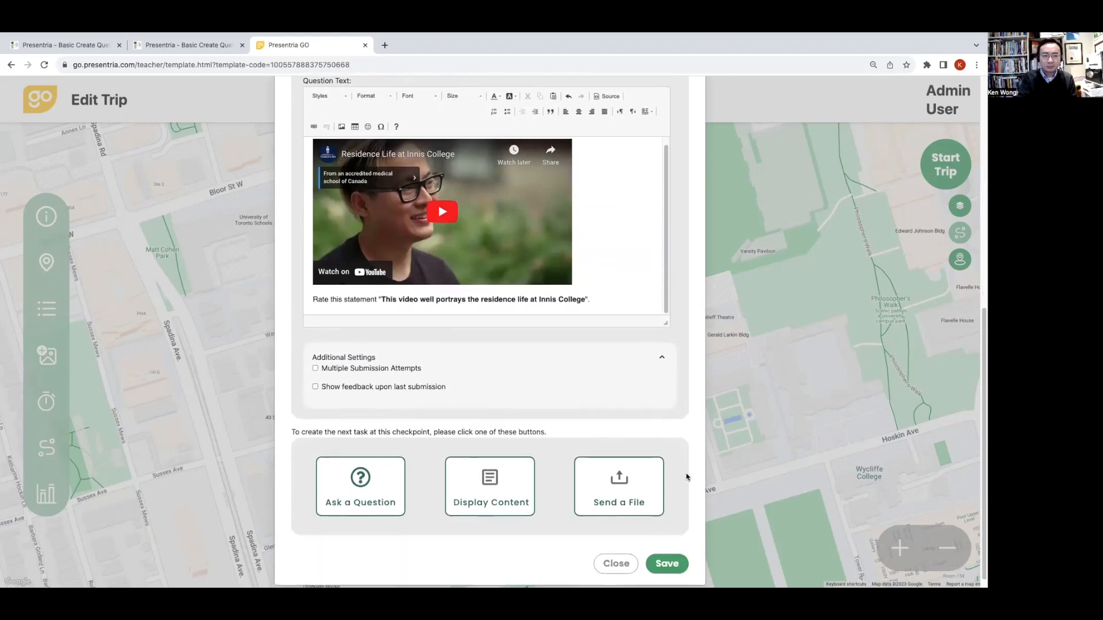
pyautogui.click(667, 553)
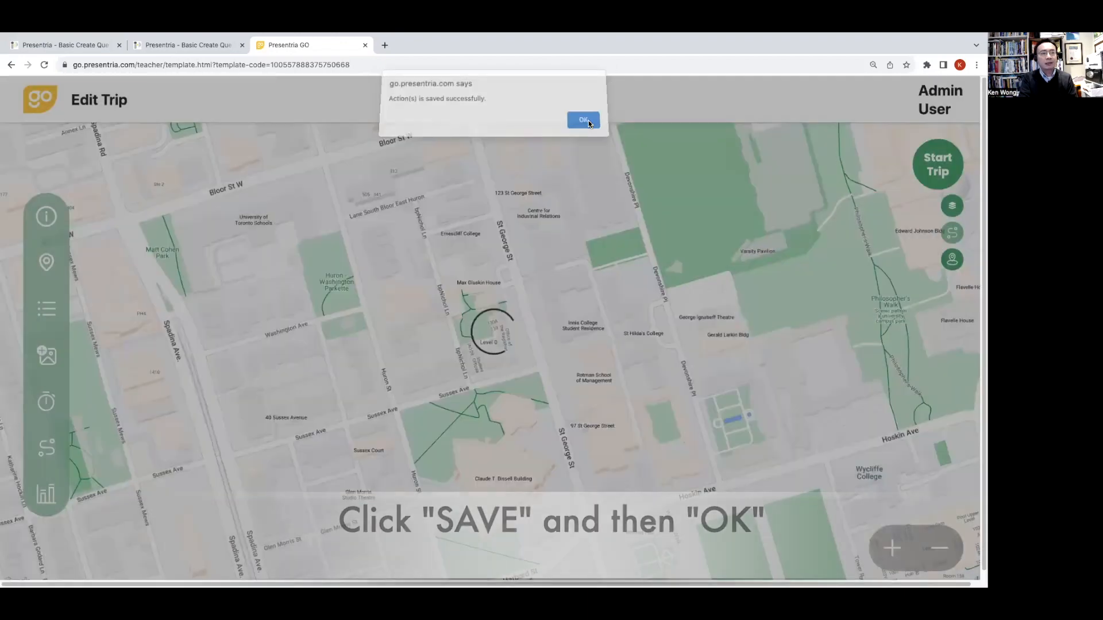
pyautogui.click(589, 123)
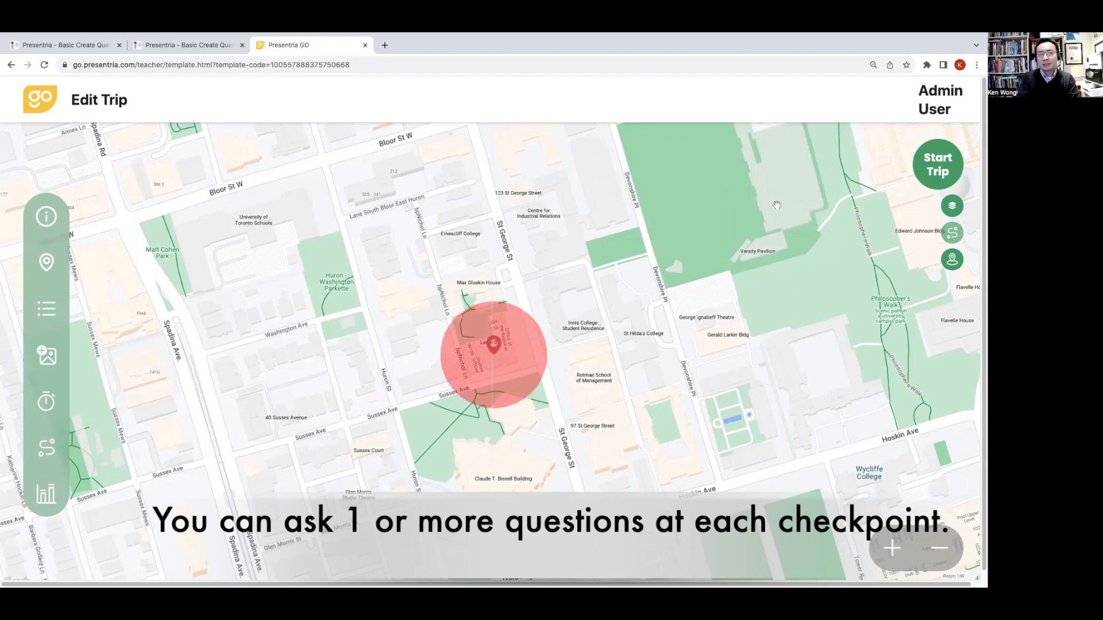
# - Start the Innis college trip with badges turned on and generate its session number and QR code
pyautogui.click(936, 182)
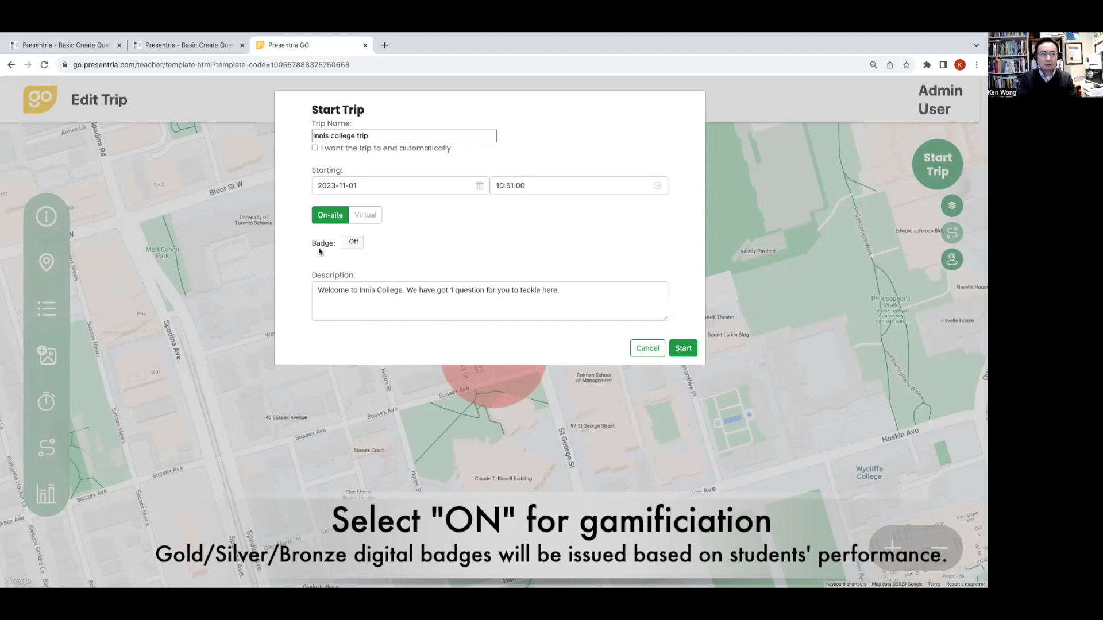
pyautogui.click(343, 248)
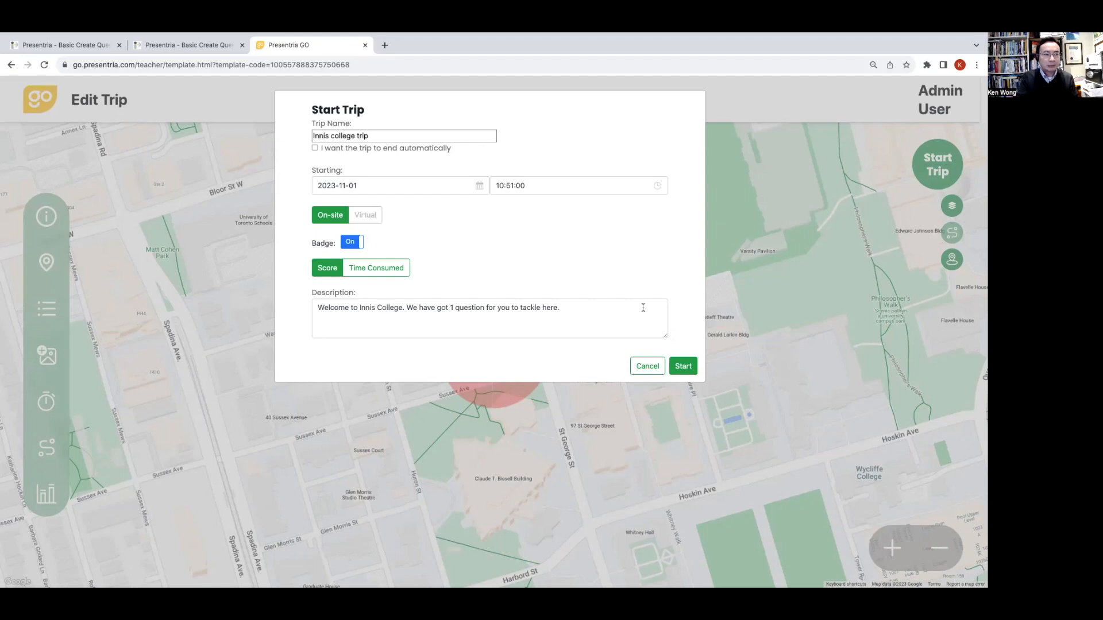
pyautogui.click(683, 367)
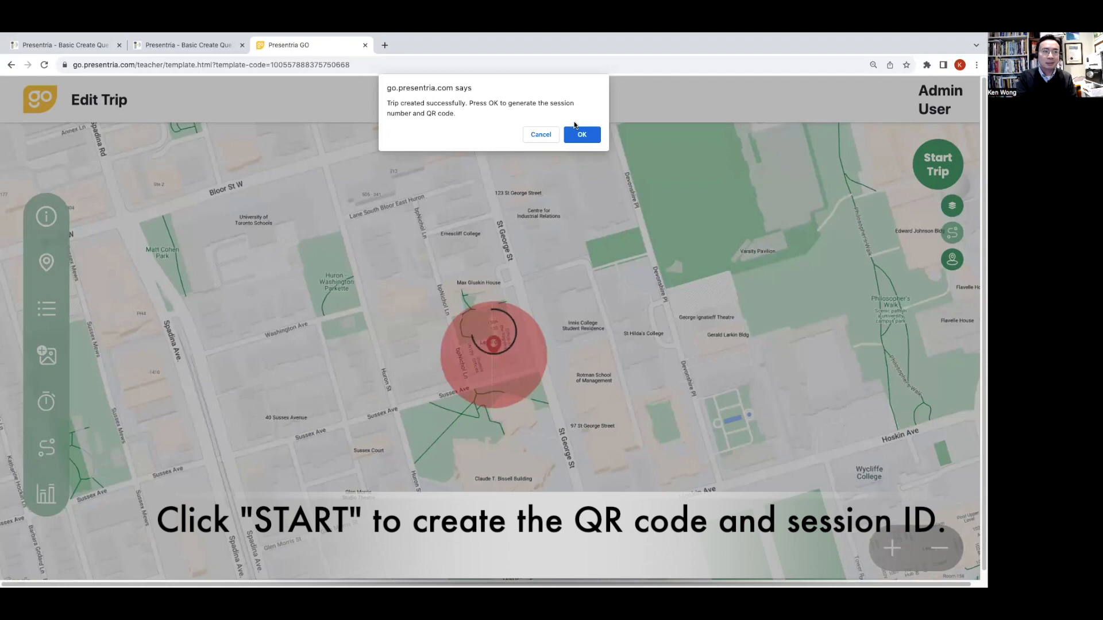
pyautogui.click(581, 132)
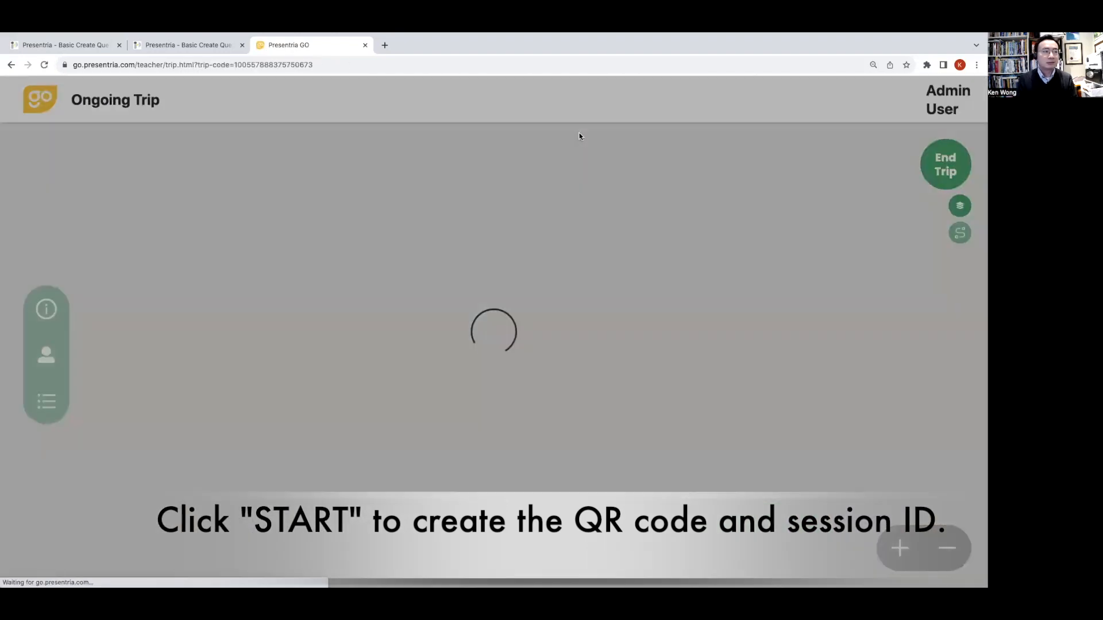